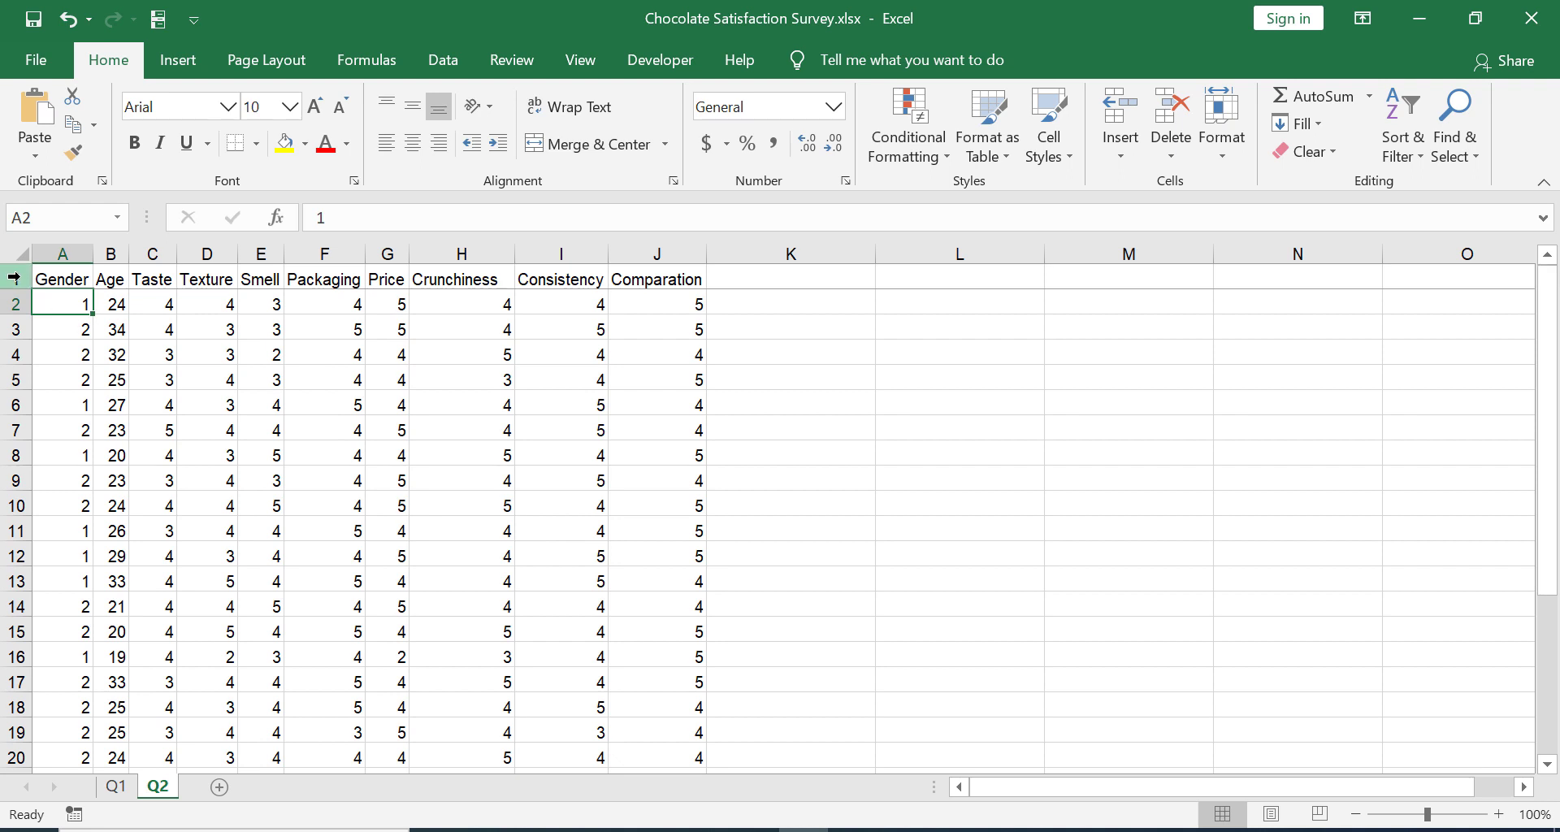
- Examine the header row and all response rows of the survey data on sheet Q2
{"action": "left_click", "coordinate": [15, 278]}
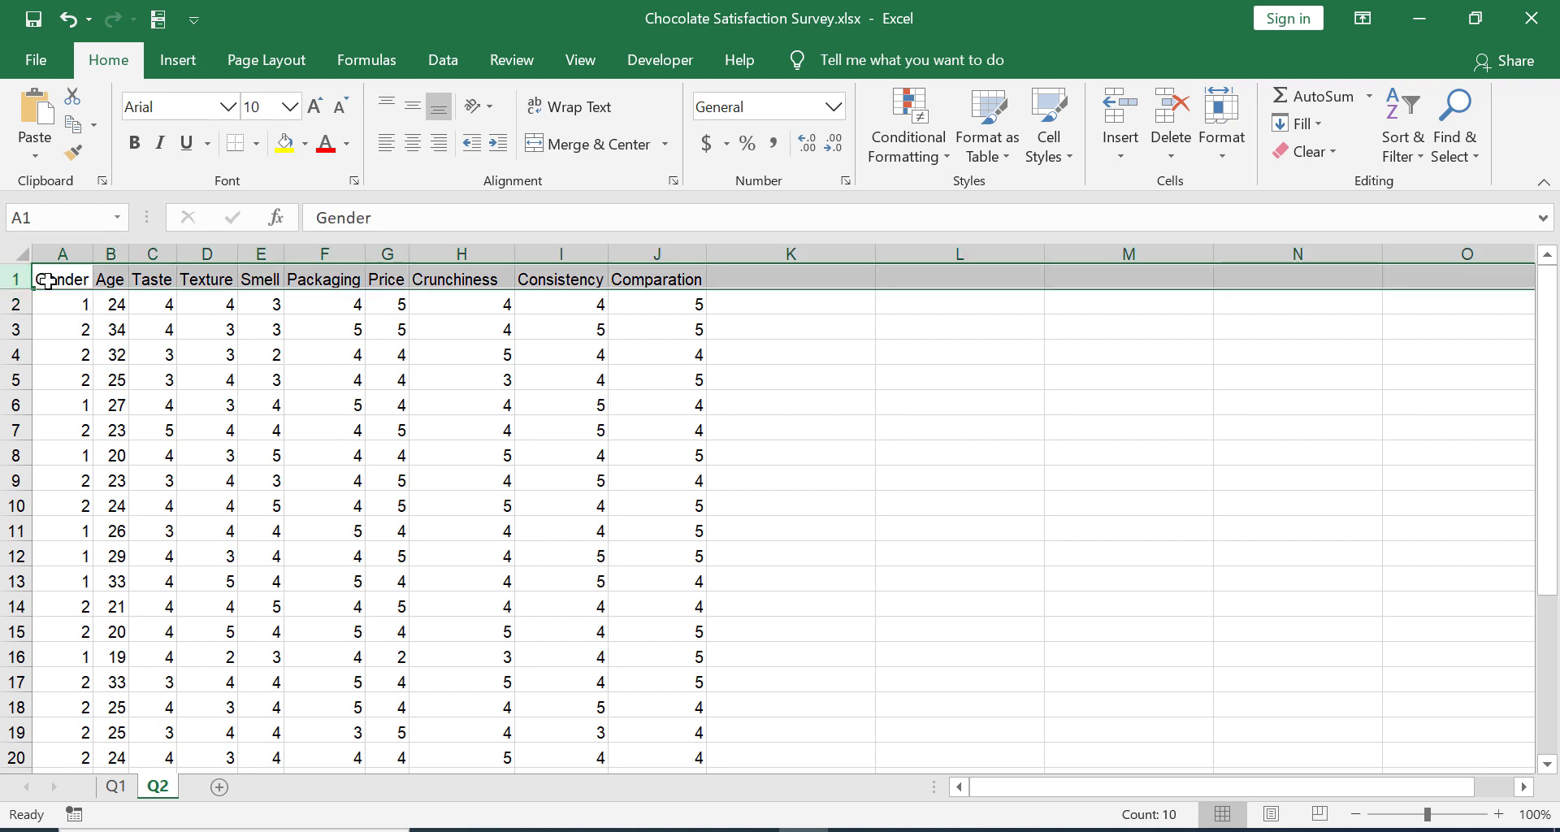
{"action": "left_click", "coordinate": [47, 280]}
{"action": "scroll", "coordinate": [49, 300], "scroll_direction": "down", "scroll_amount": 6}
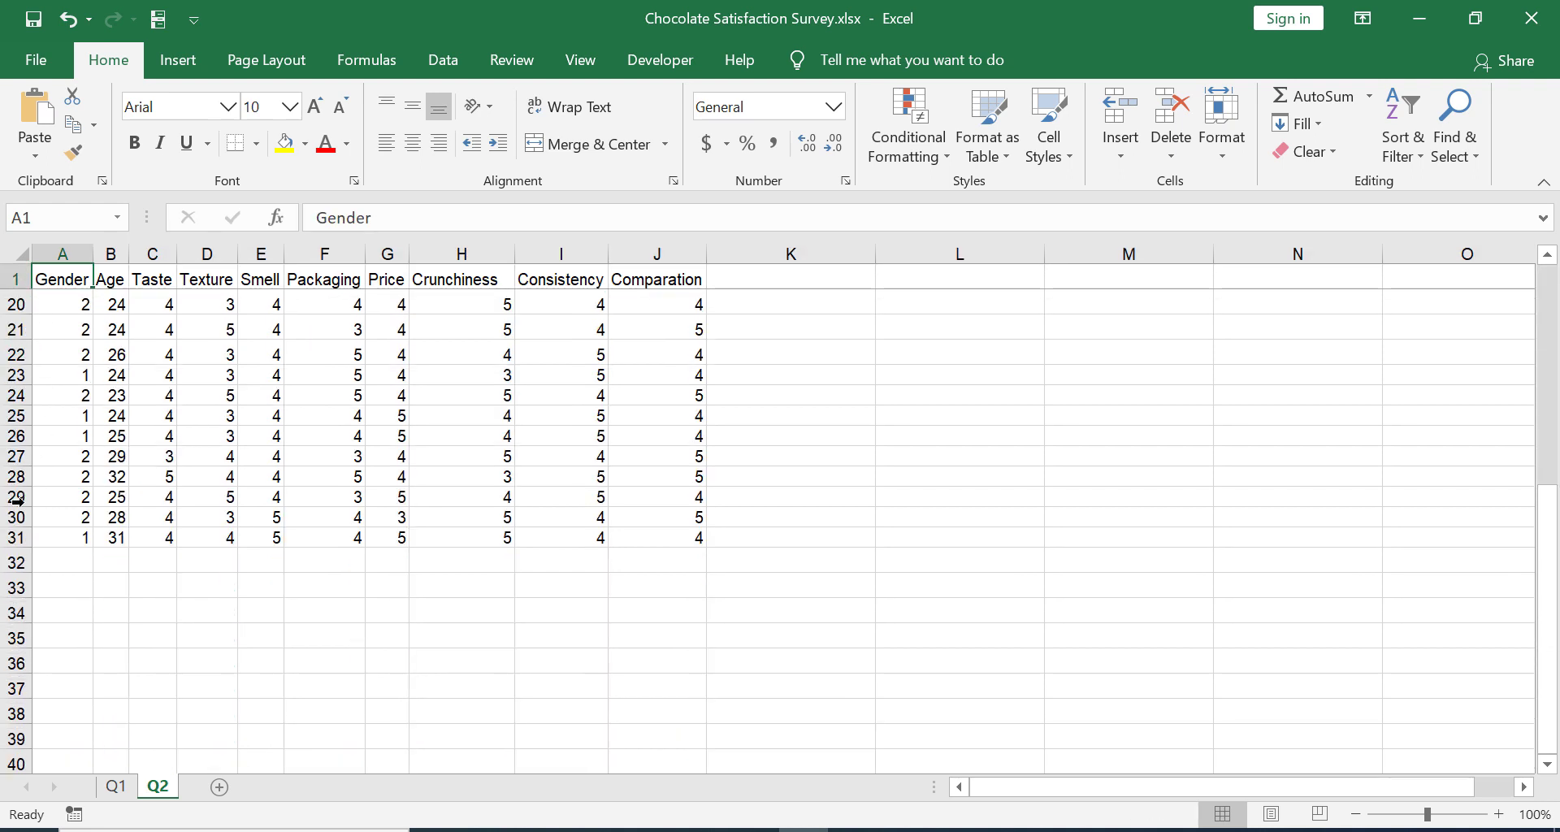
{"action": "left_click_drag", "start_coordinate": [16, 537], "coordinate": [30, 290]}
{"action": "left_click", "coordinate": [61, 299]}
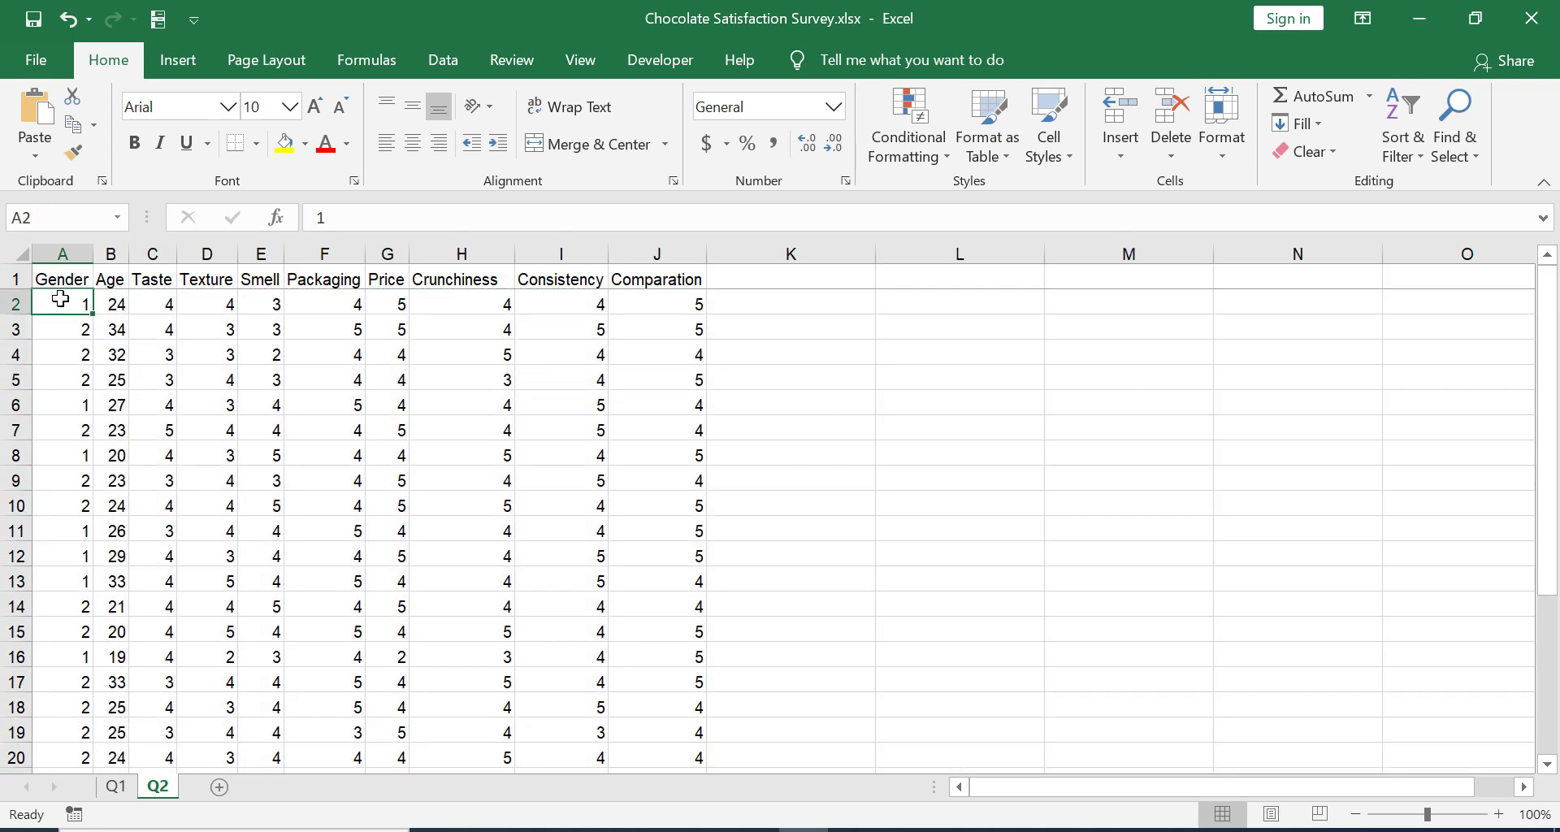
{"action": "left_click", "coordinate": [135, 344]}
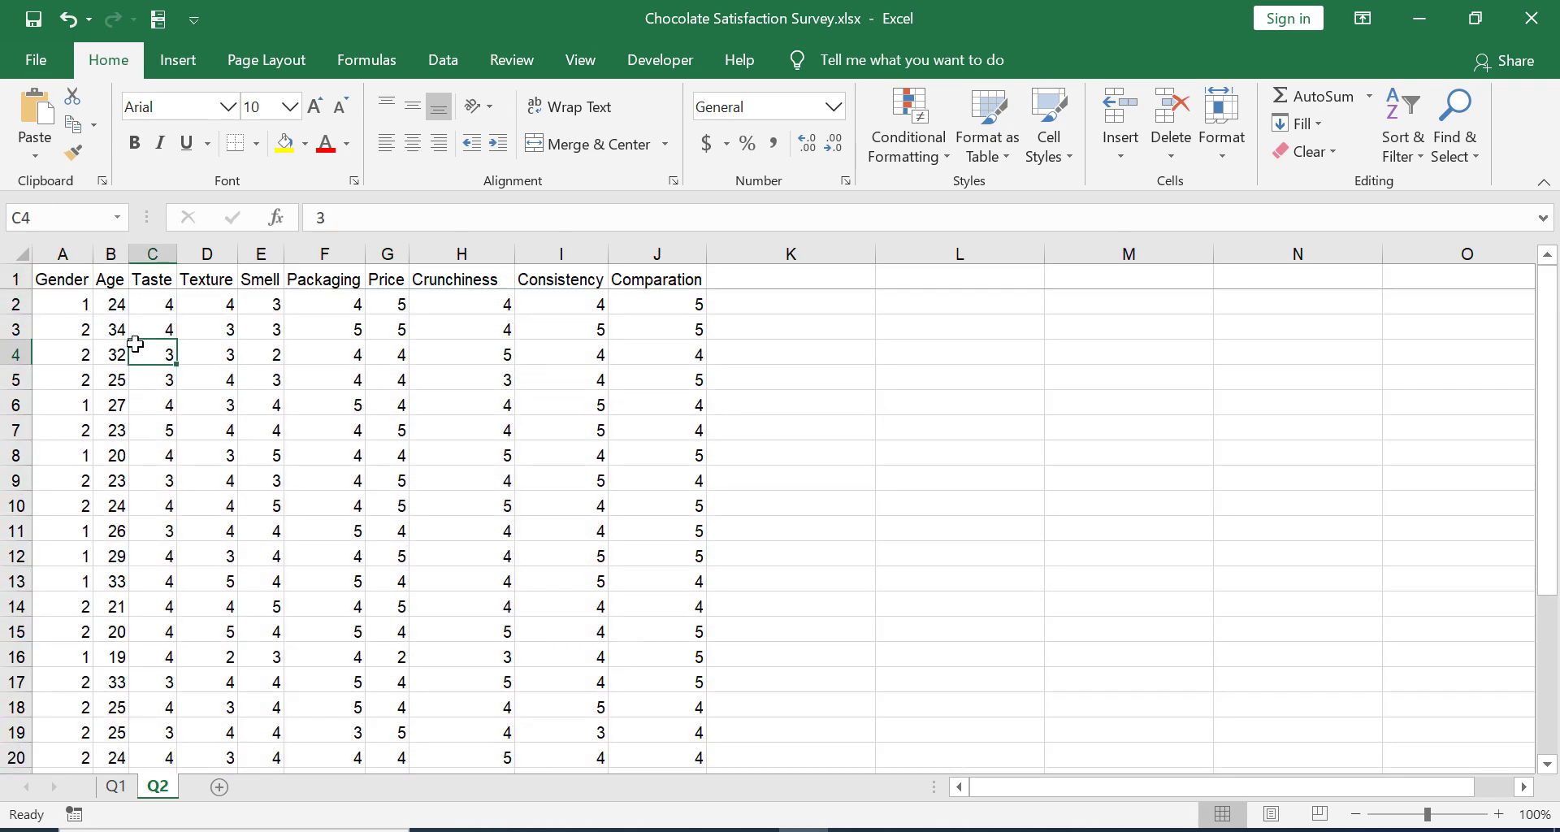
{"action": "scroll", "coordinate": [132, 381], "scroll_direction": "down", "scroll_amount": 4}
{"action": "scroll", "coordinate": [132, 382], "scroll_direction": "up", "scroll_amount": 4}
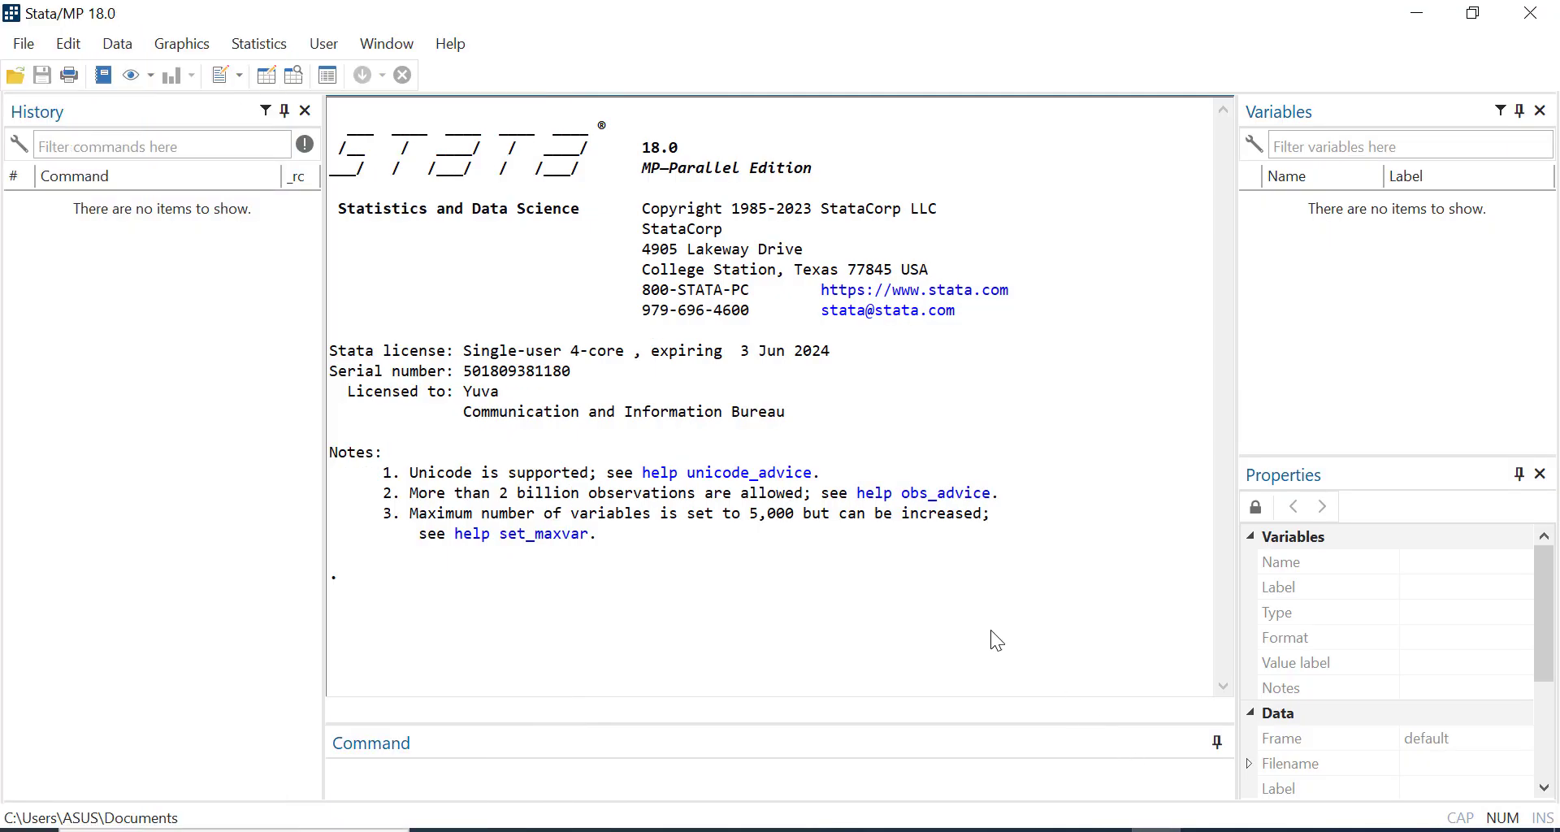
- Switch to Stata and load Chocolate Satisfaction Survey.xlsx from the Desktop into the Excel import dialog
{"action": "left_click", "coordinate": [23, 43]}
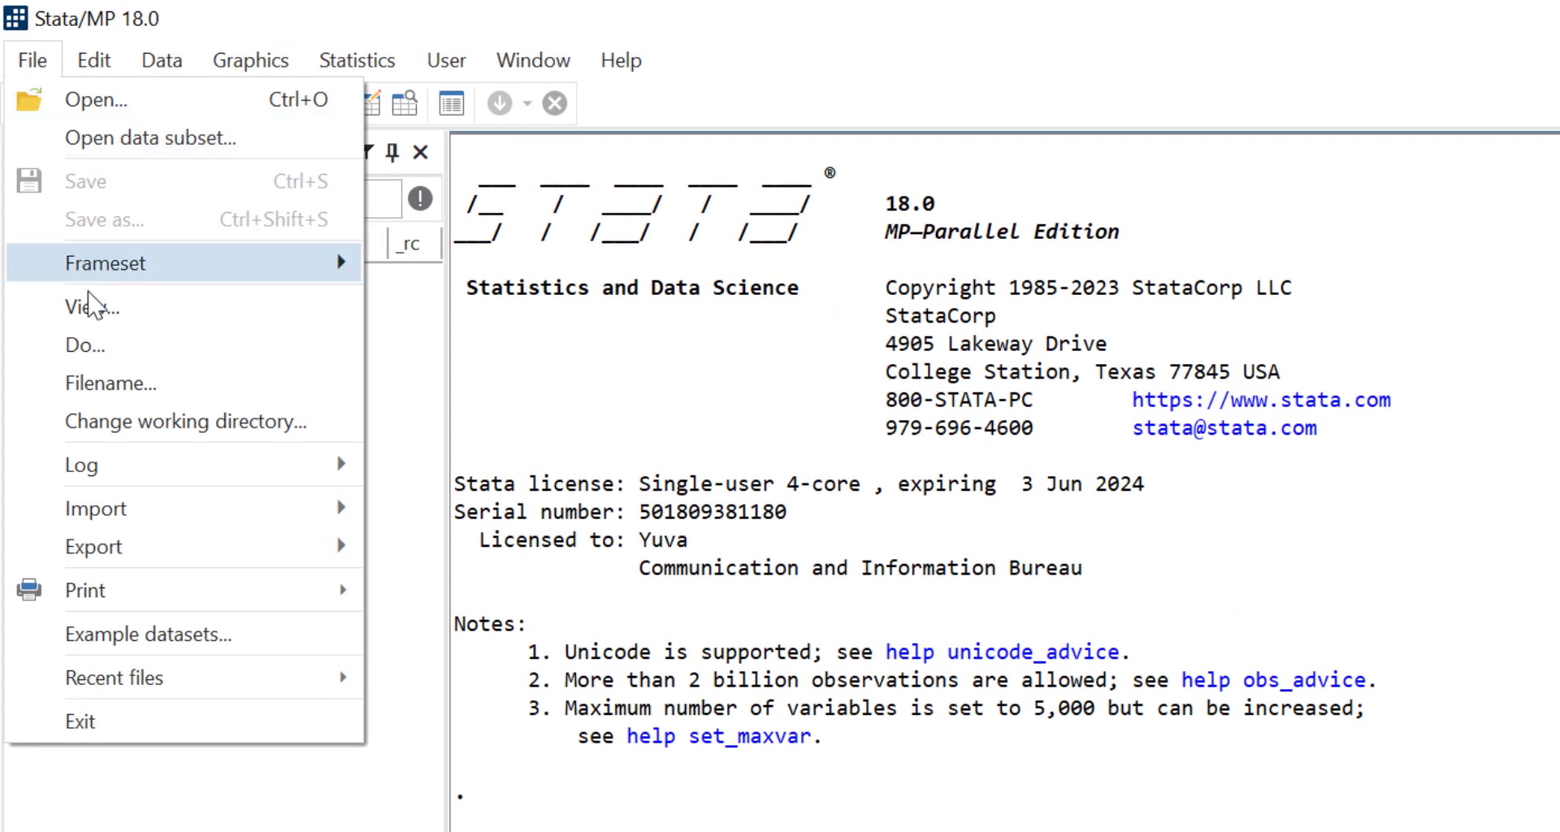
{"action": "mouse_move", "coordinate": [124, 520]}
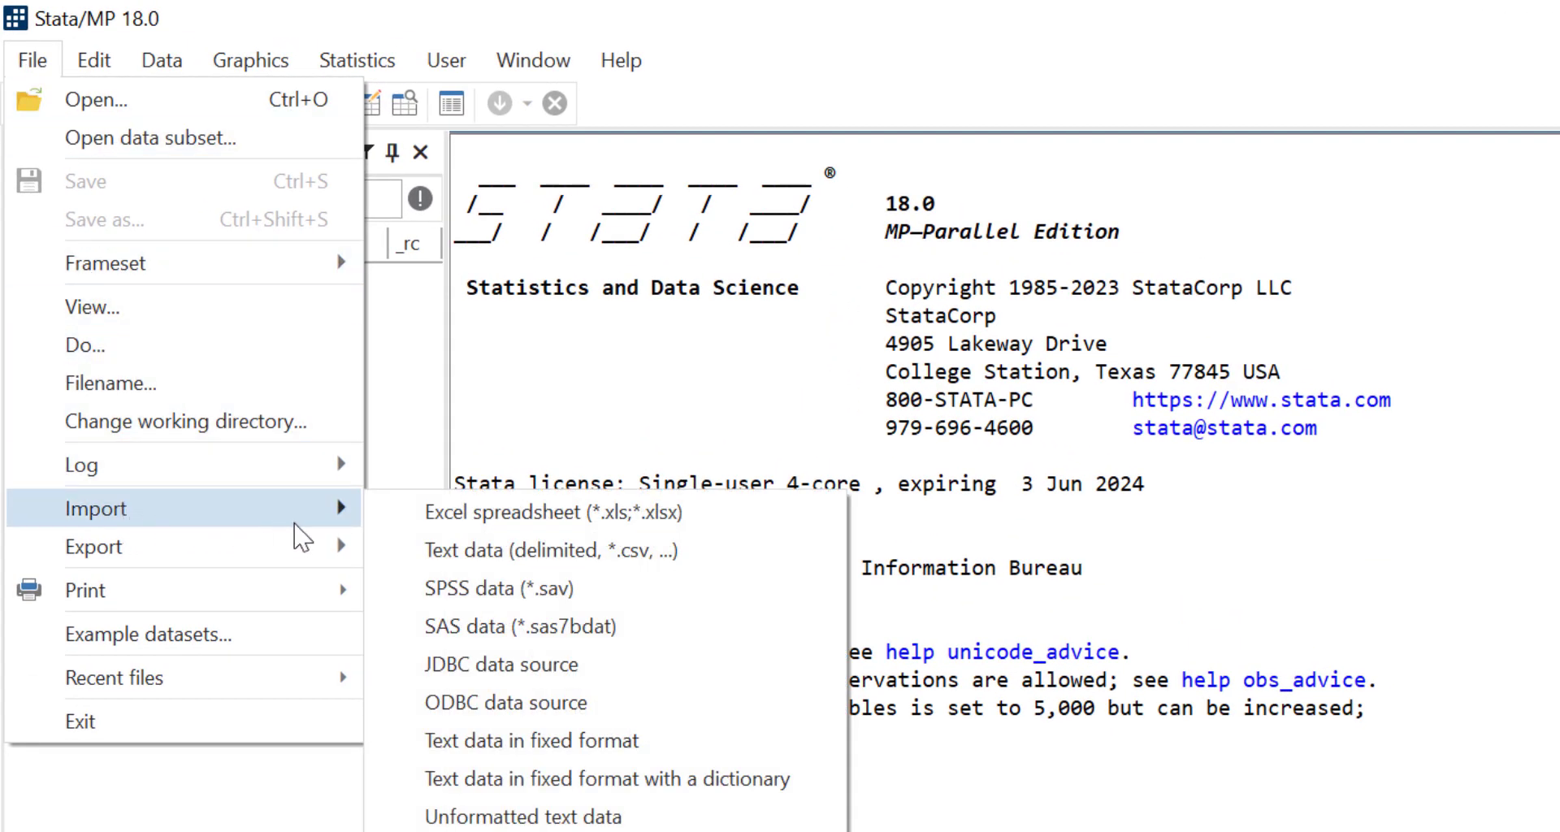
{"action": "left_click", "coordinate": [732, 524]}
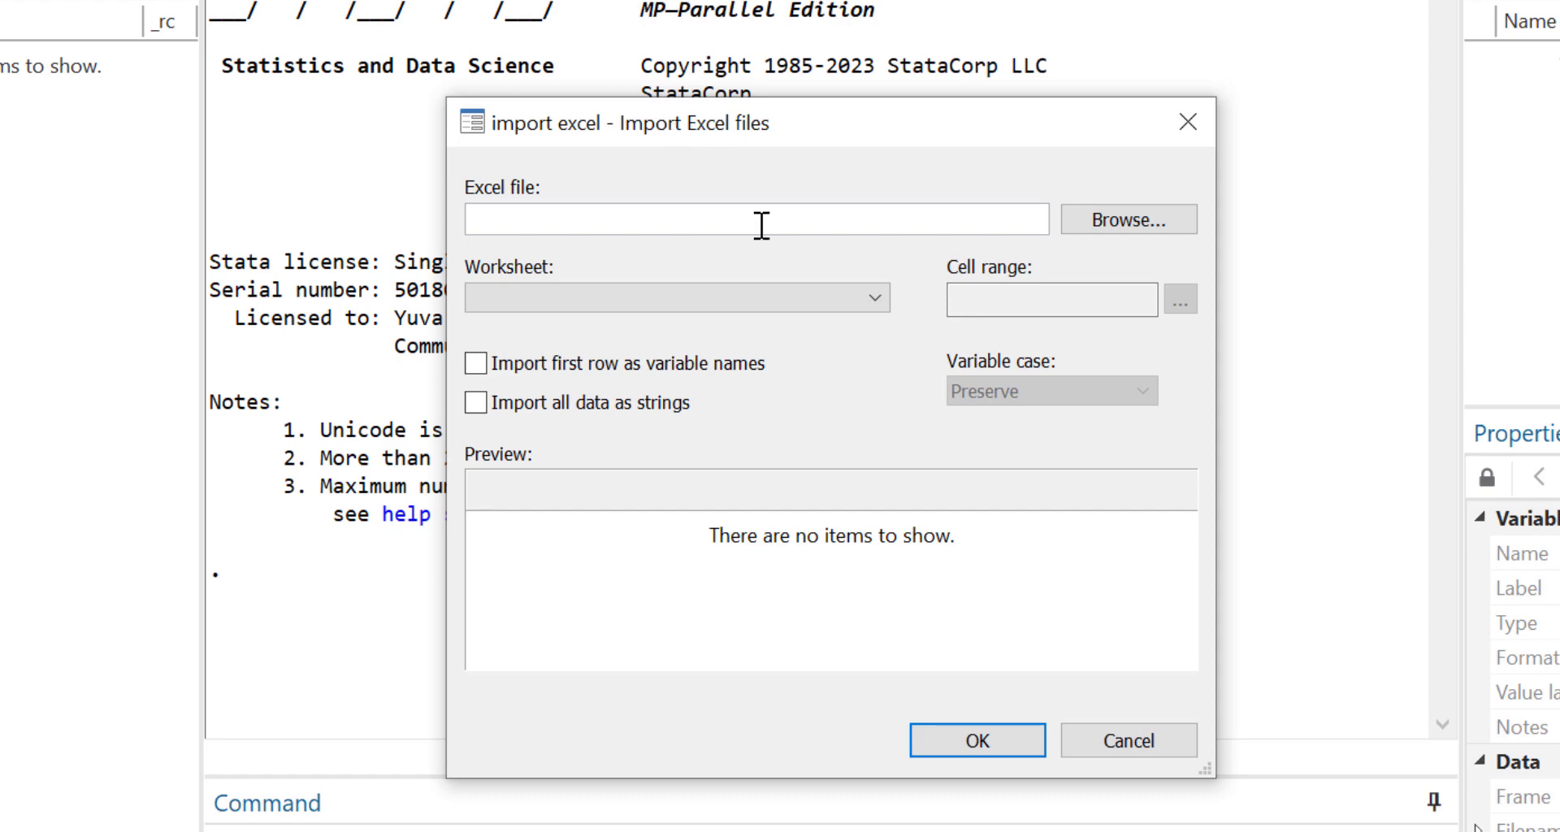
{"action": "left_click", "coordinate": [1123, 221]}
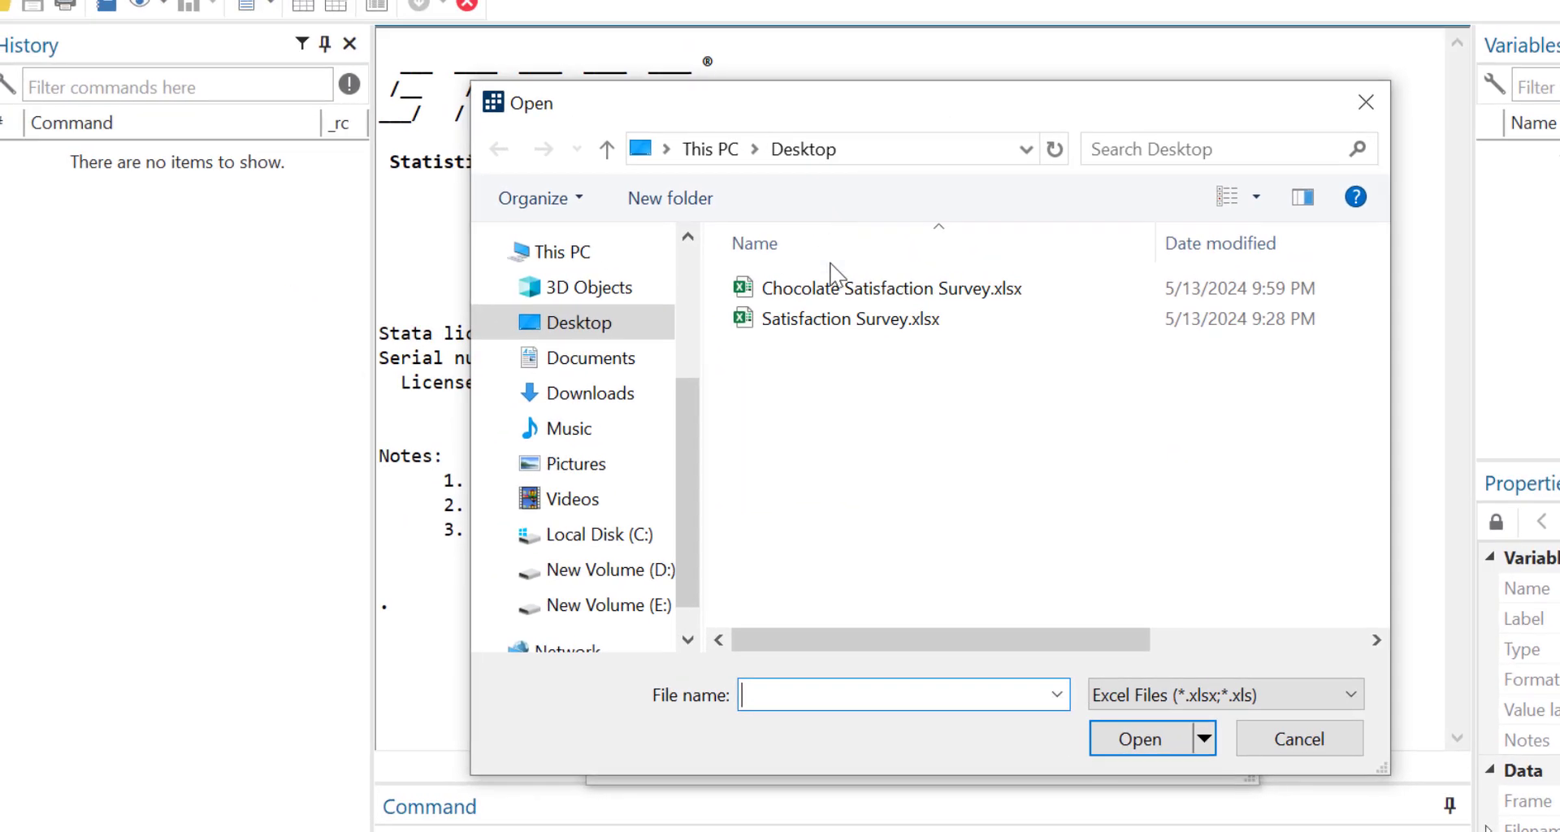
{"action": "left_click", "coordinate": [836, 288]}
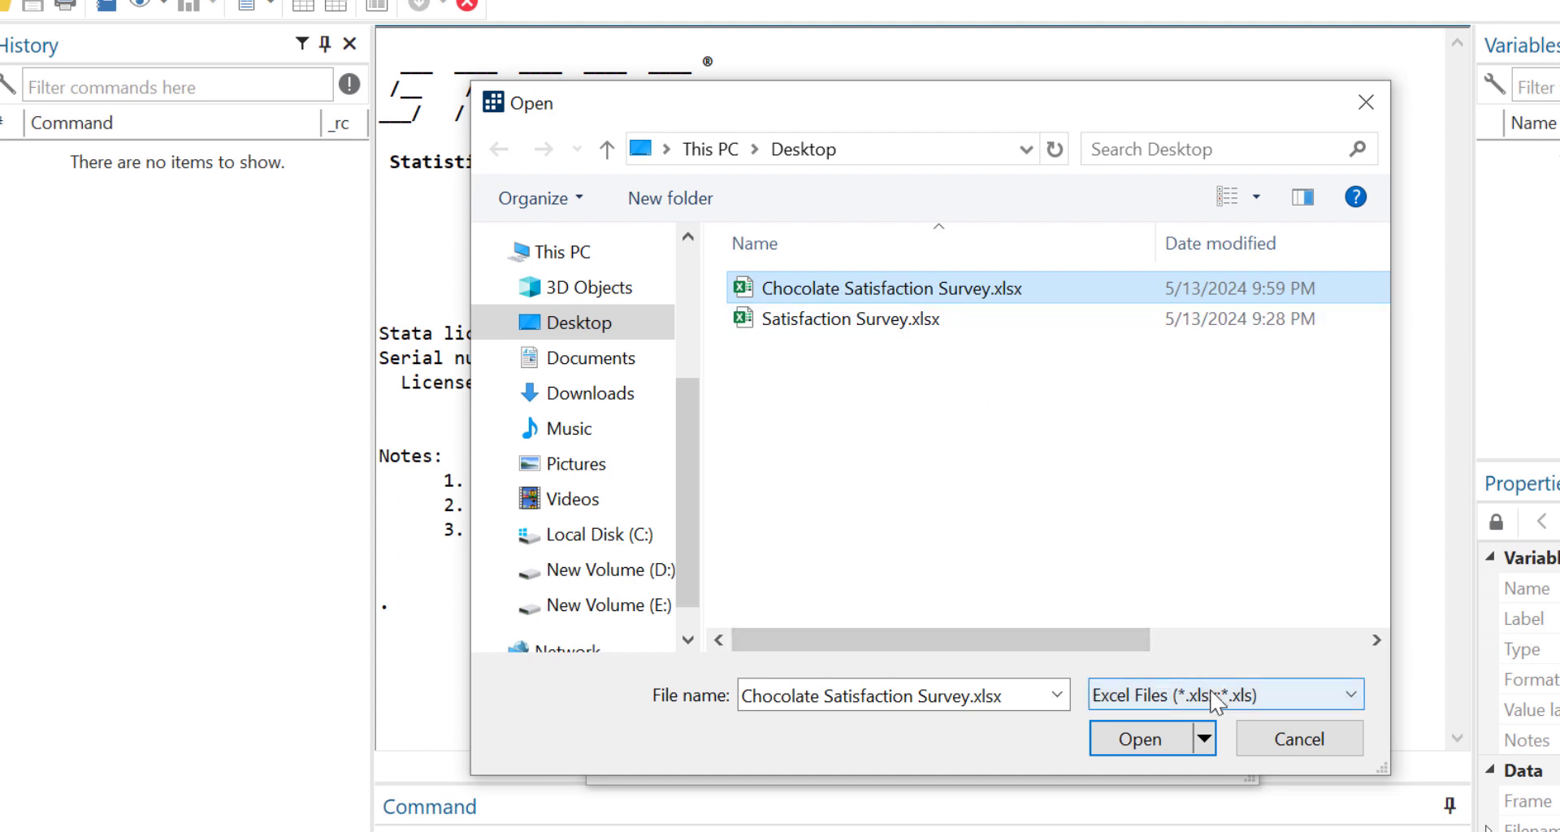
{"action": "left_click", "coordinate": [1123, 742]}
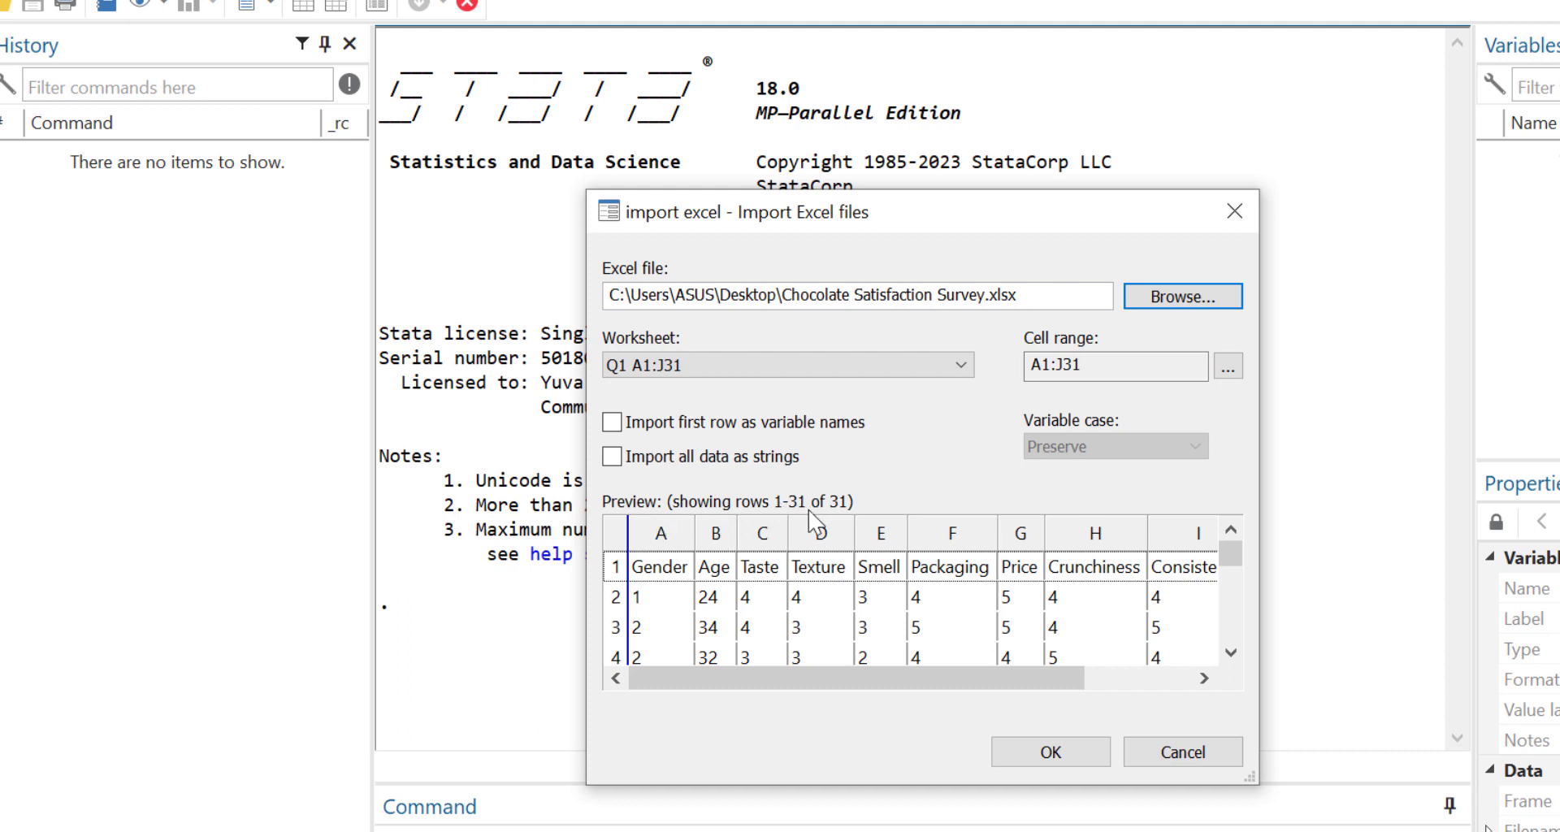
- Set the import to use the first row as variable names, with importing all data as strings left off
{"action": "scroll", "coordinate": [713, 581], "scroll_direction": "down", "scroll_amount": 4}
{"action": "scroll", "coordinate": [713, 581], "scroll_direction": "up", "scroll_amount": 4}
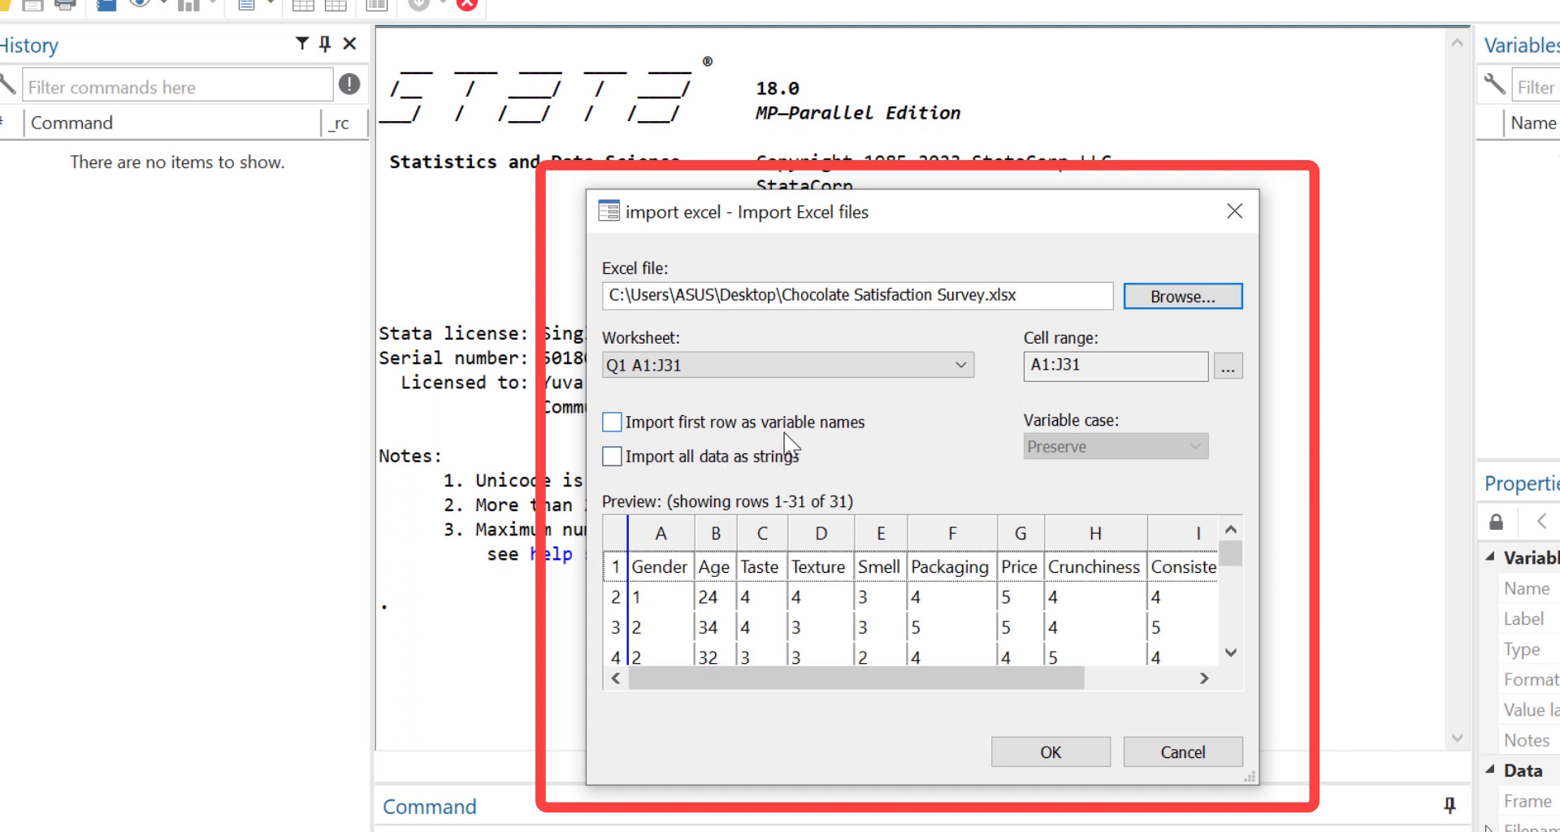
{"action": "left_click", "coordinate": [611, 423]}
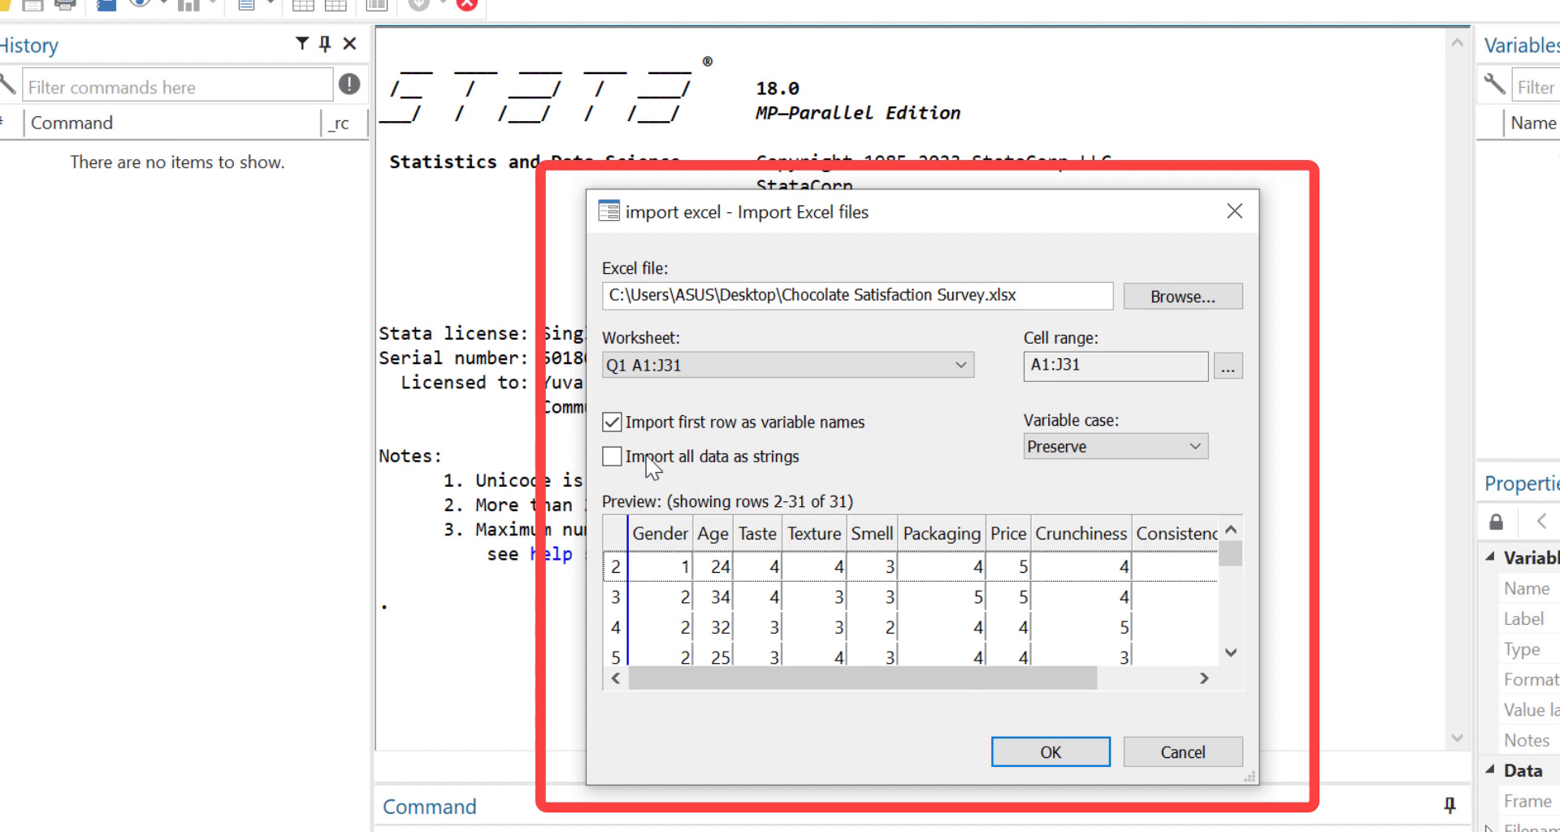
{"action": "left_click", "coordinate": [613, 423]}
{"action": "left_click", "coordinate": [616, 460]}
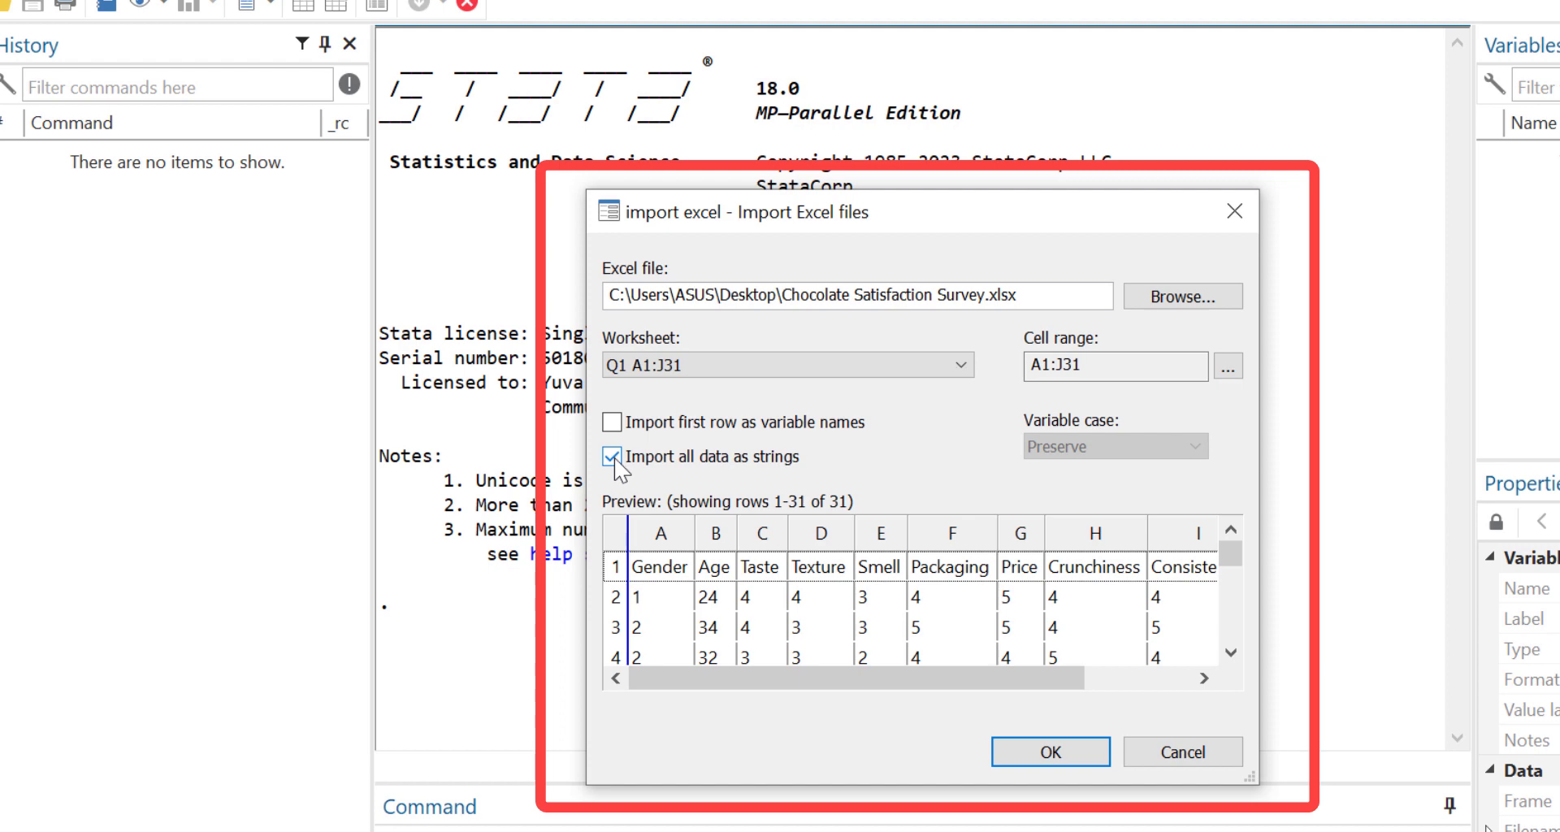
{"action": "left_click", "coordinate": [613, 457]}
{"action": "left_click", "coordinate": [612, 422]}
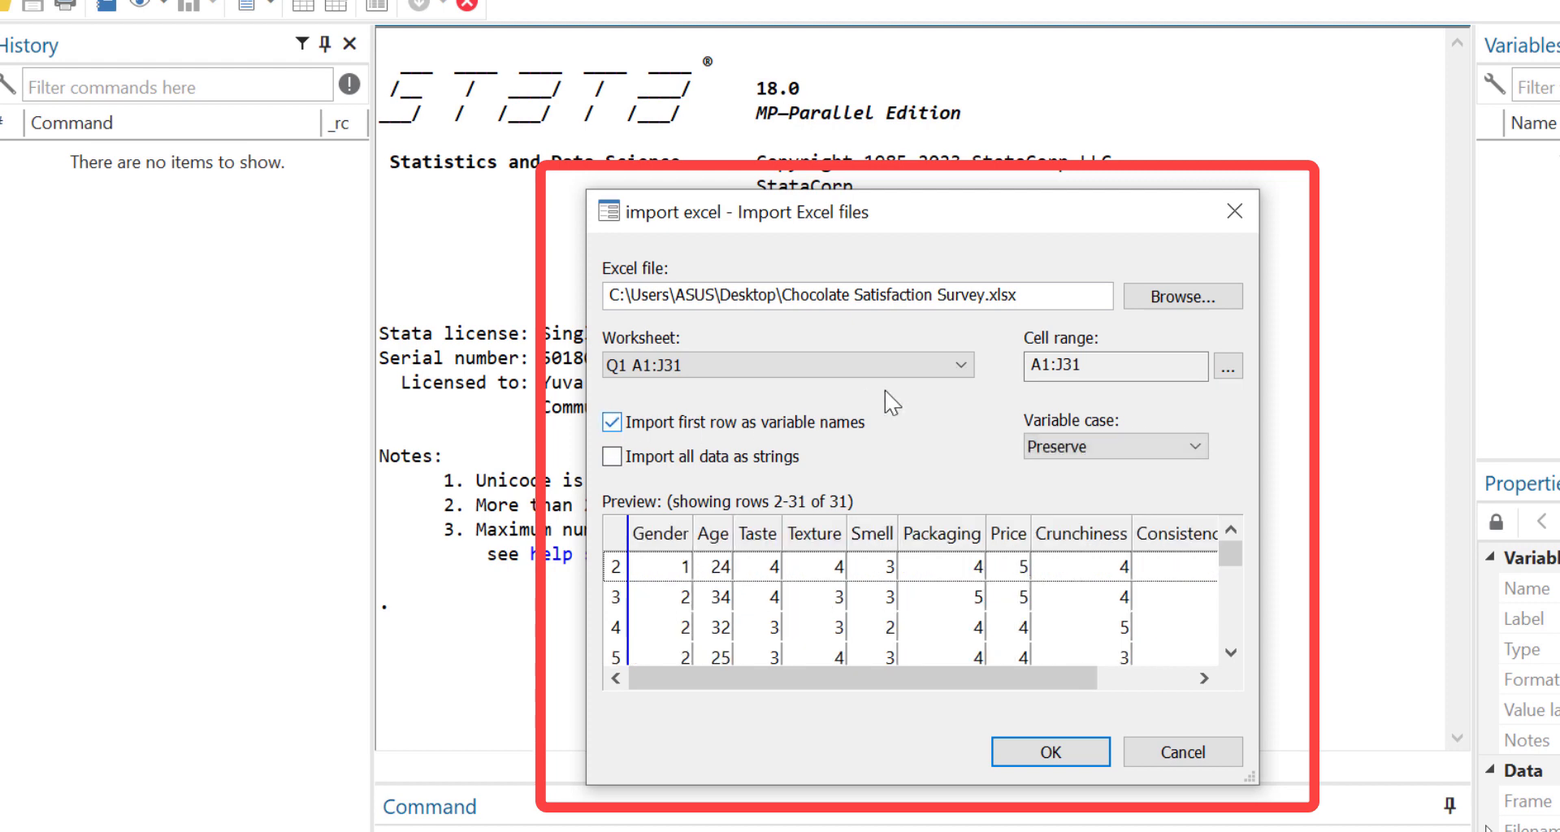
- Import worksheet Q1 with the cell range A1:J31 after checking the range and the data preview
{"action": "left_click", "coordinate": [958, 366]}
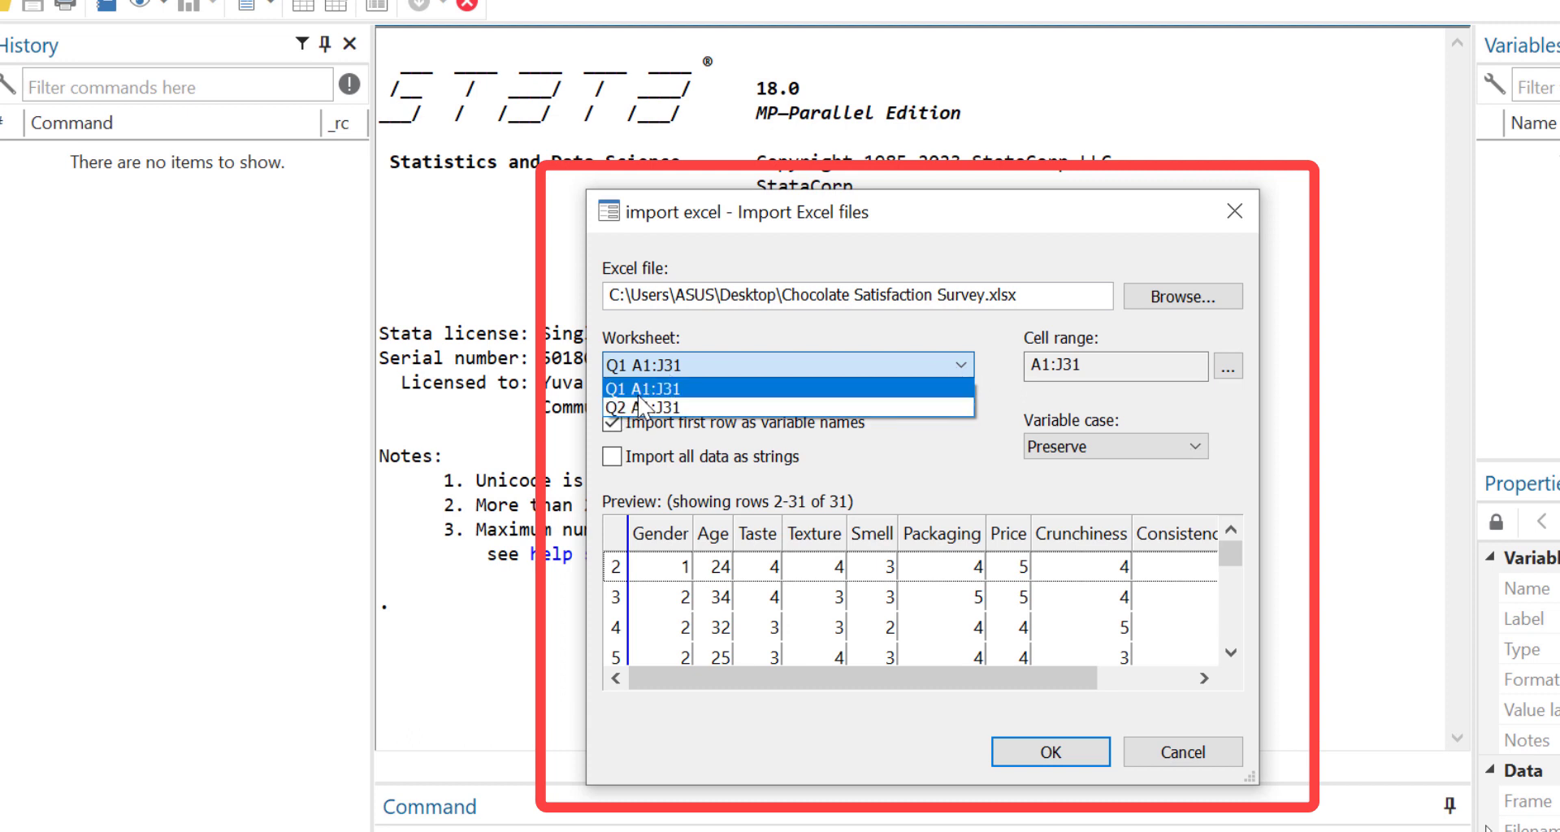
{"action": "left_click", "coordinate": [666, 389]}
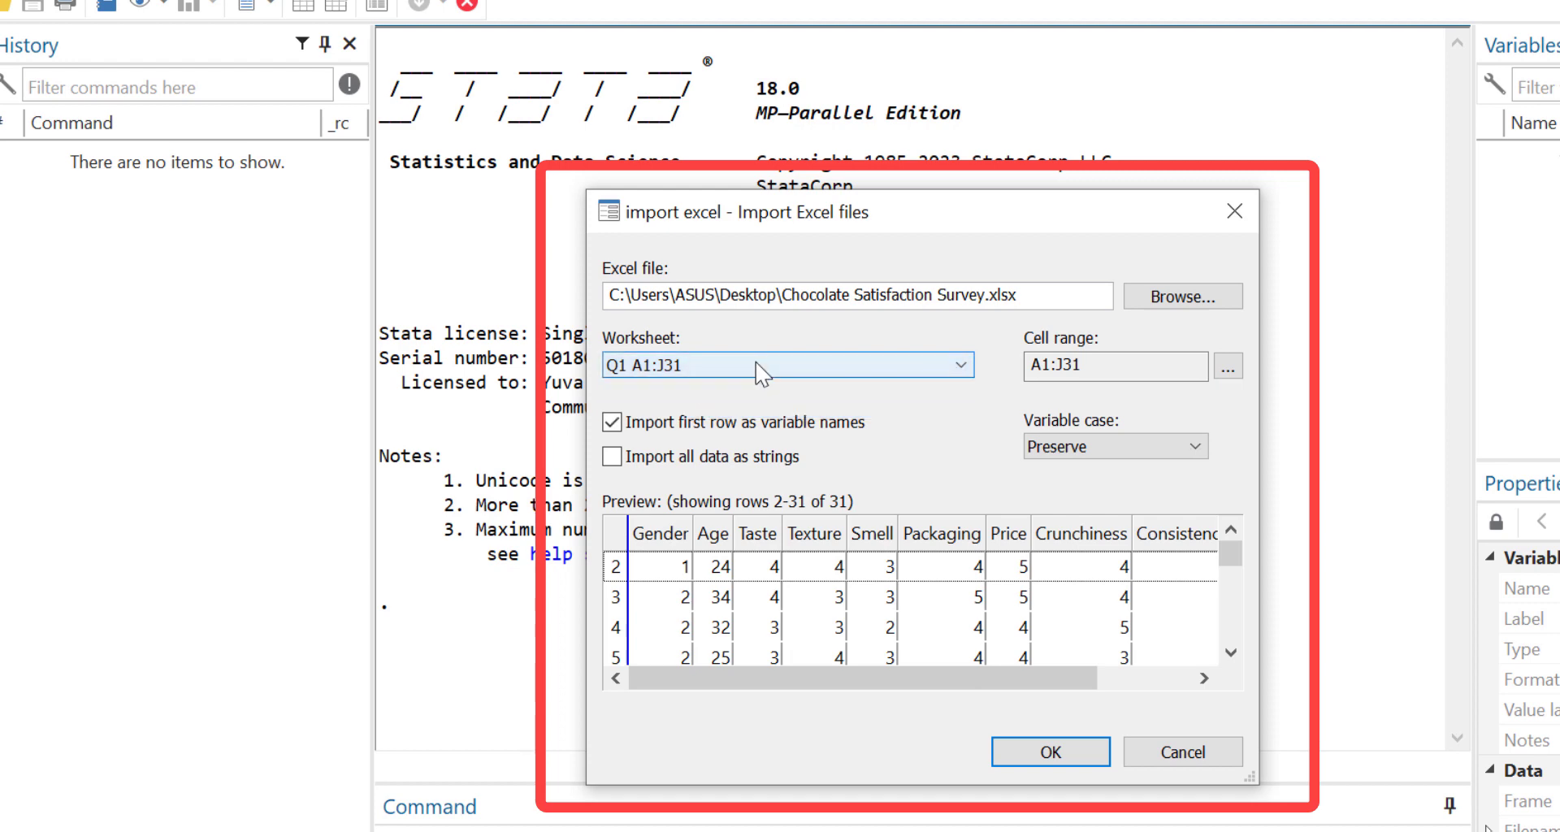
{"action": "left_click", "coordinate": [1229, 370]}
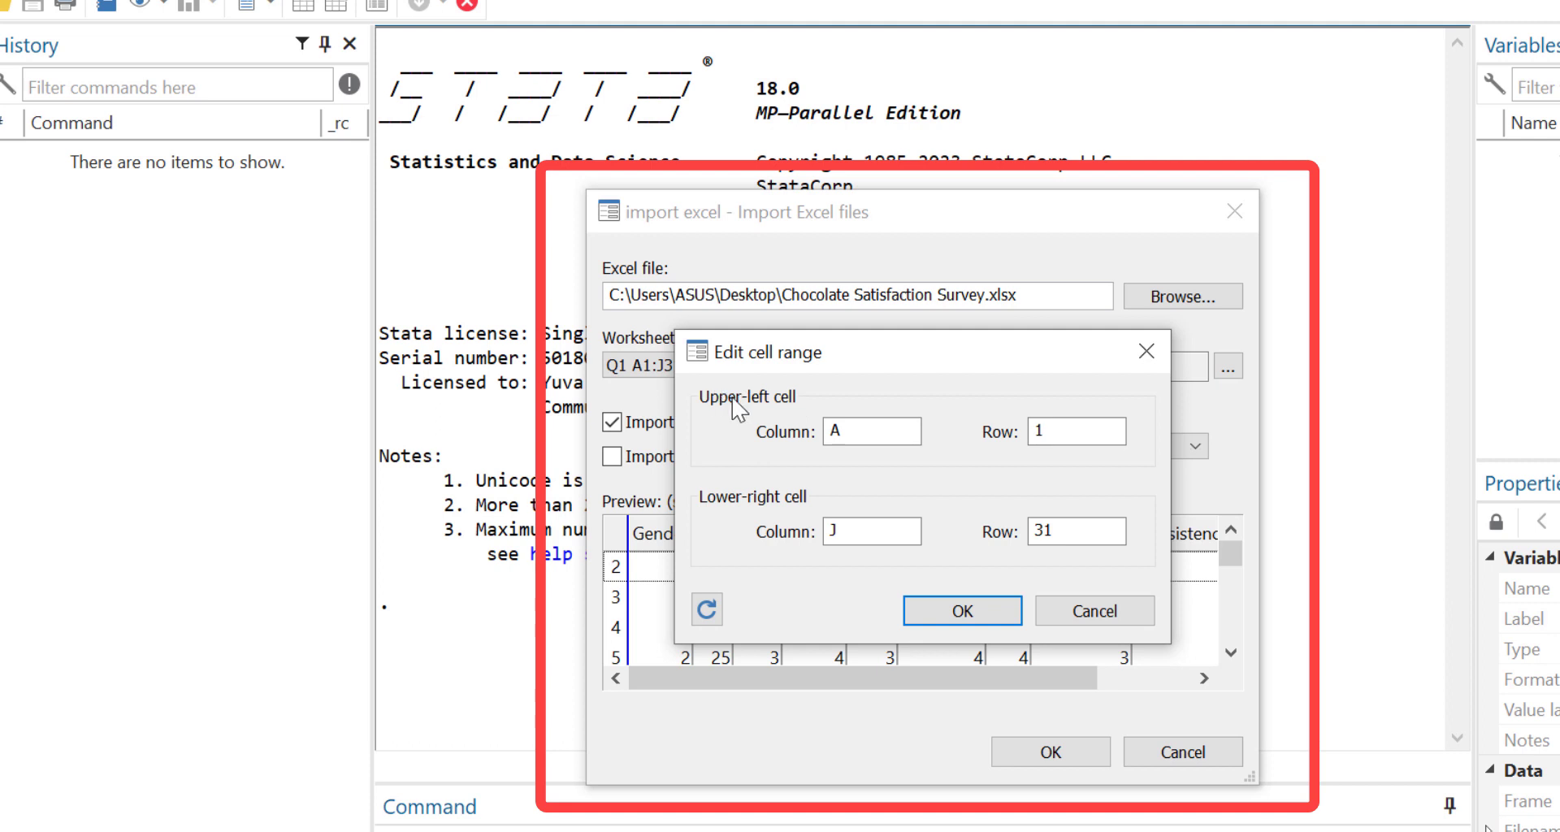
{"action": "left_click", "coordinate": [870, 431]}
{"action": "left_click", "coordinate": [1092, 613]}
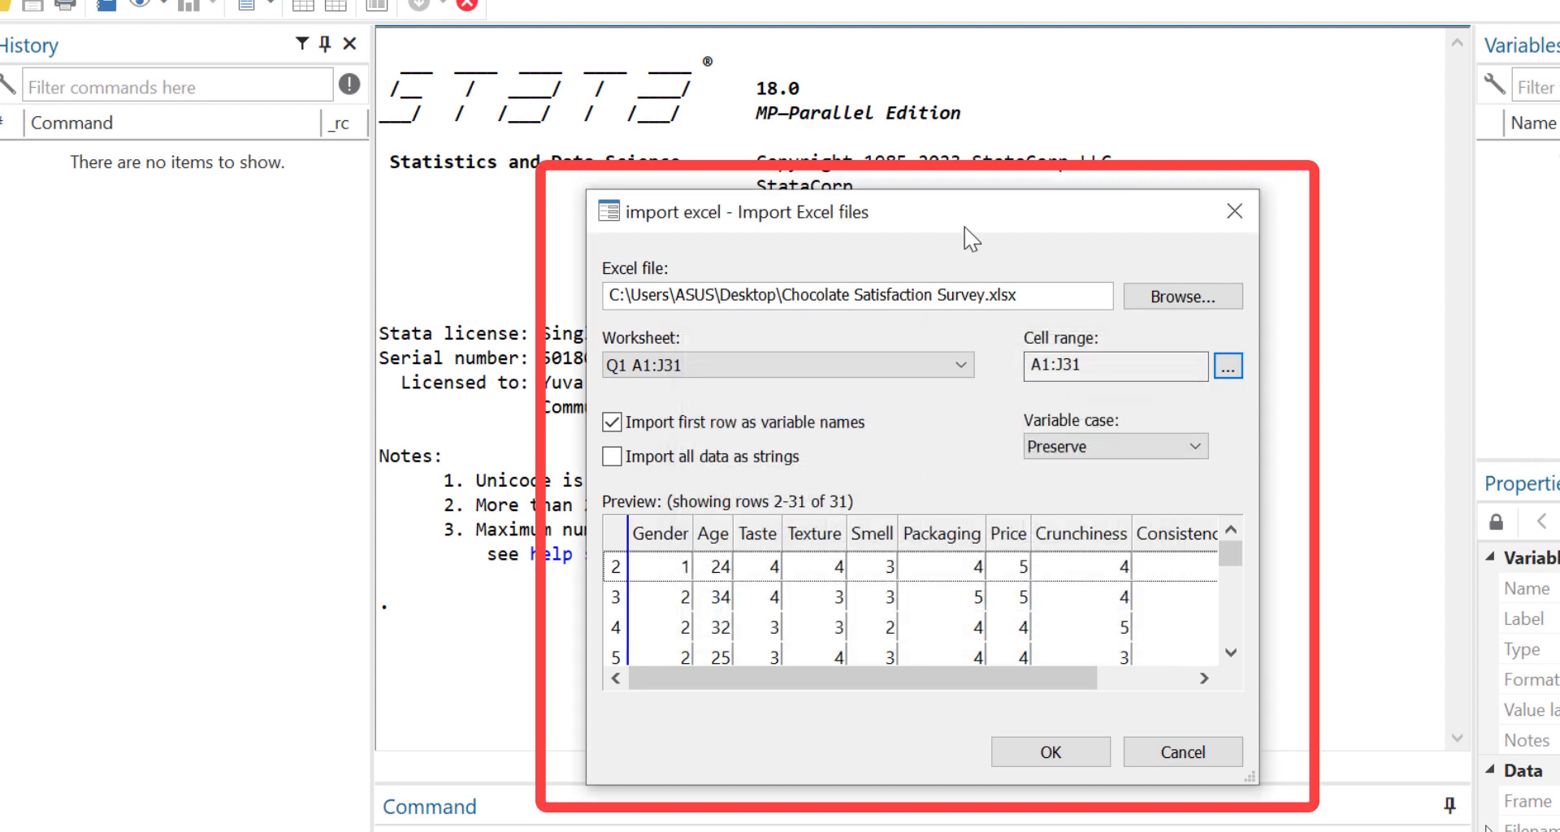
{"action": "scroll", "coordinate": [940, 606], "scroll_direction": "down", "scroll_amount": 7}
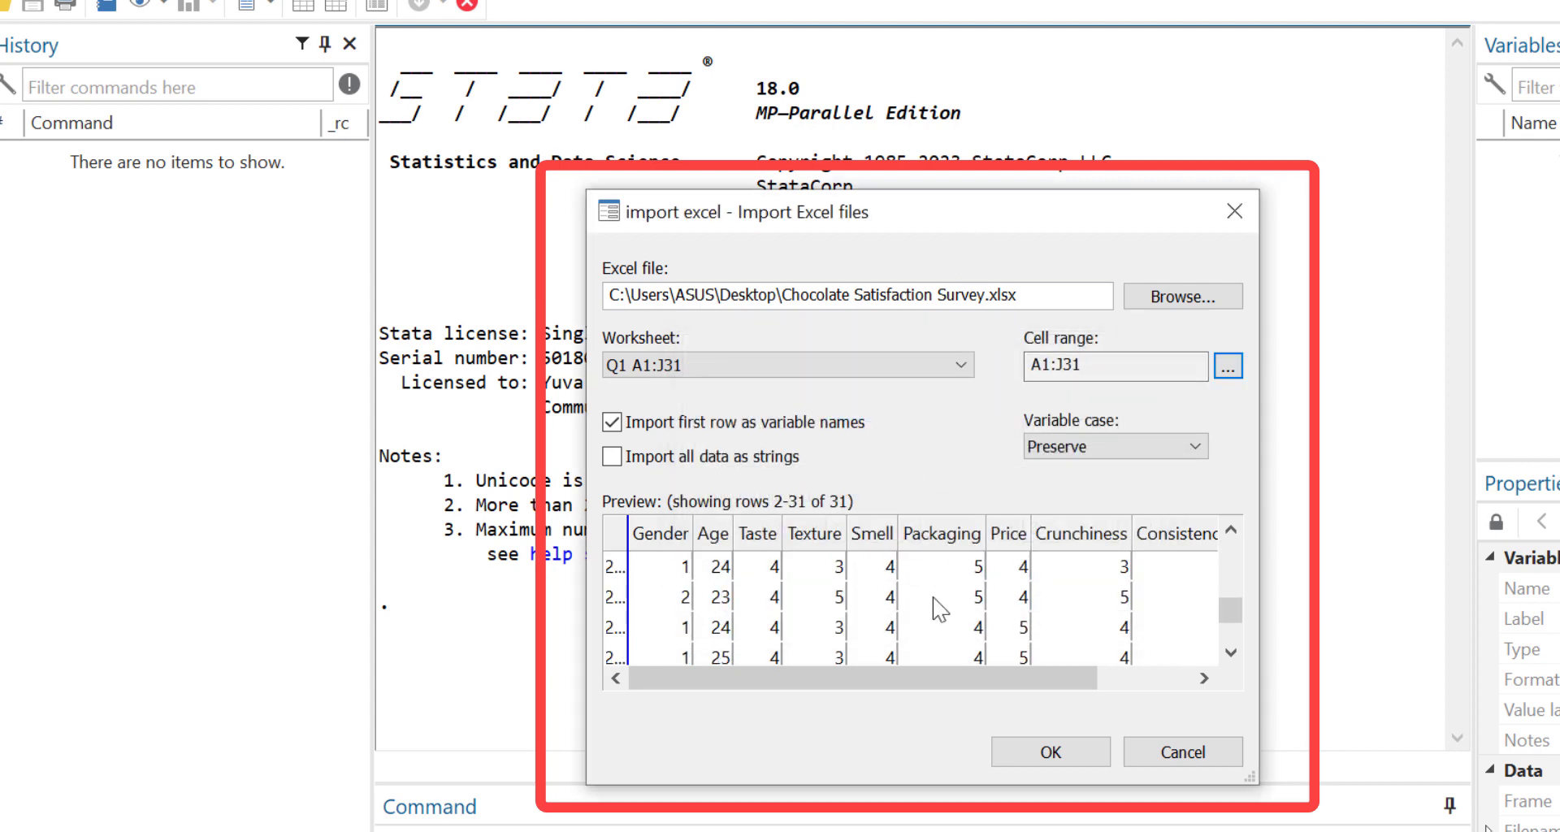
{"action": "left_click", "coordinate": [1050, 751]}
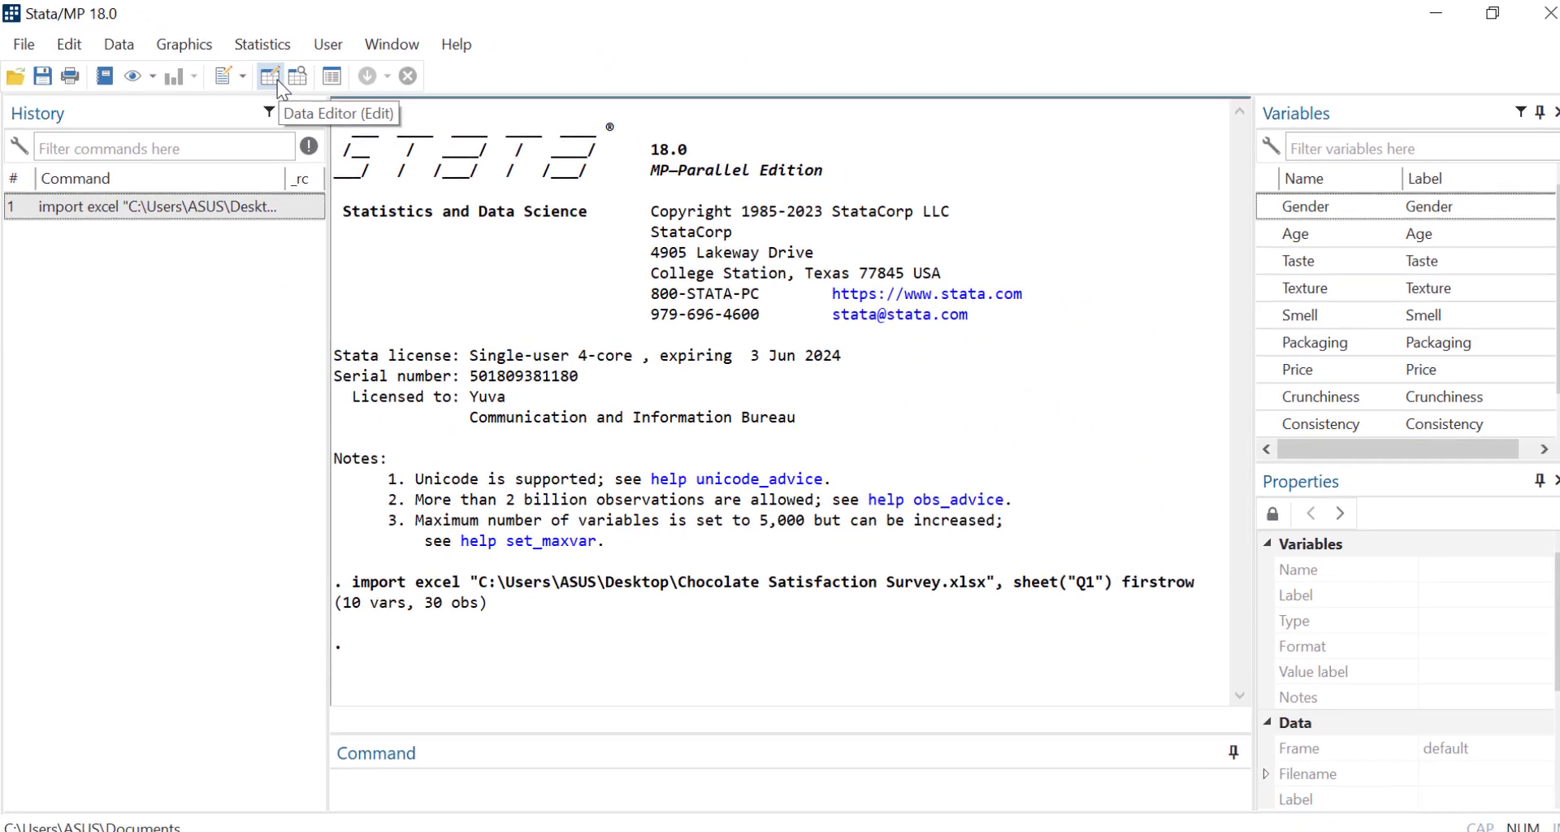
- Review the imported observations in the editable Data Editor and set the Age variable's label to "Age (Years)"
{"action": "left_click", "coordinate": [272, 78]}
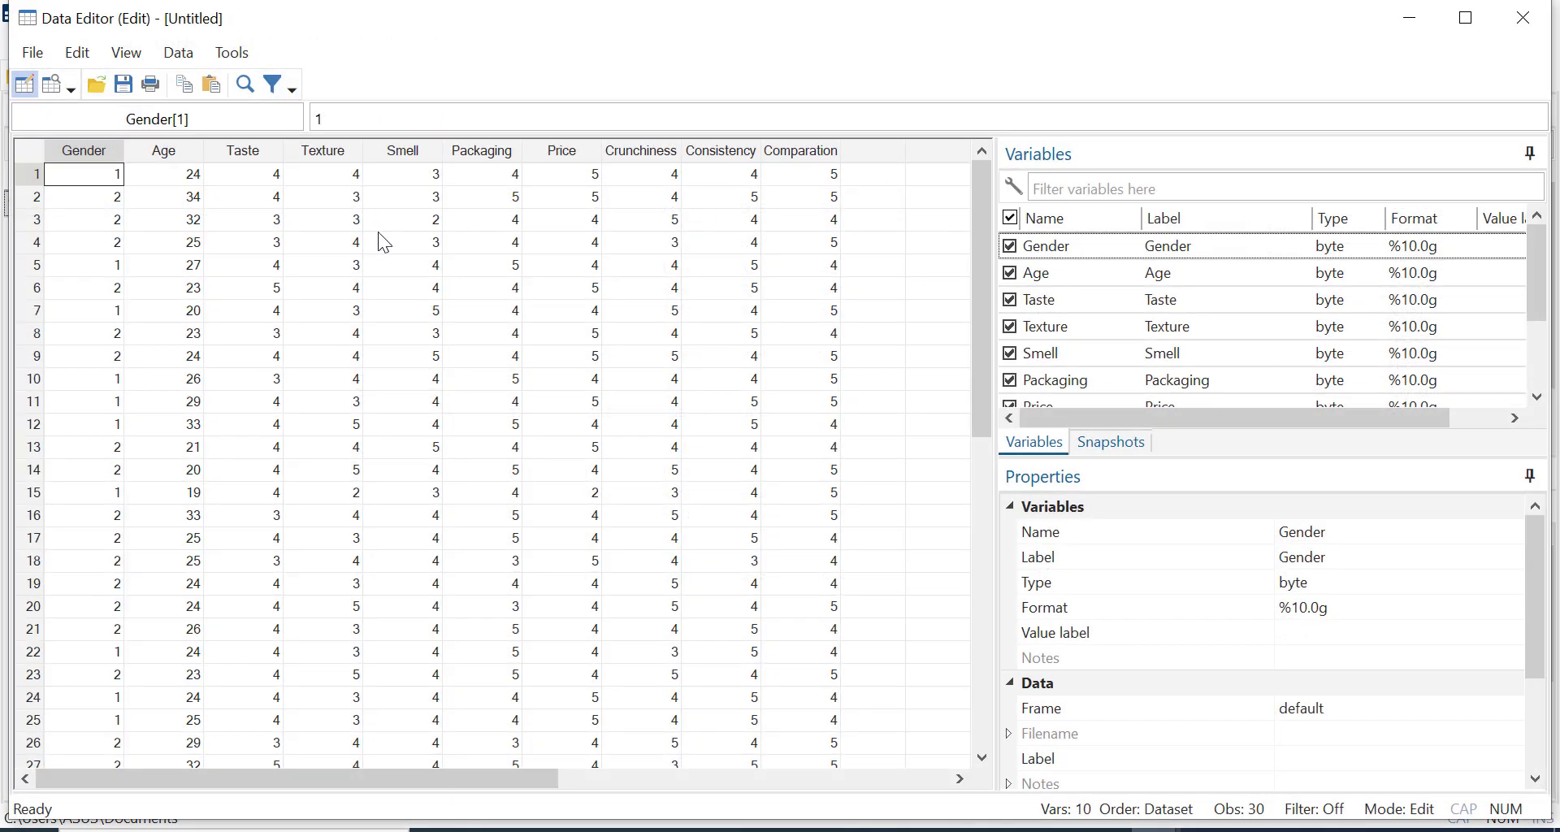
{"action": "scroll", "coordinate": [325, 244], "scroll_direction": "down", "scroll_amount": 1}
{"action": "scroll", "coordinate": [223, 203], "scroll_direction": "up", "scroll_amount": 1}
{"action": "scroll", "coordinate": [23, 232], "scroll_direction": "down", "scroll_amount": 4}
{"action": "scroll", "coordinate": [81, 407], "scroll_direction": "up", "scroll_amount": 4}
{"action": "left_click", "coordinate": [156, 153]}
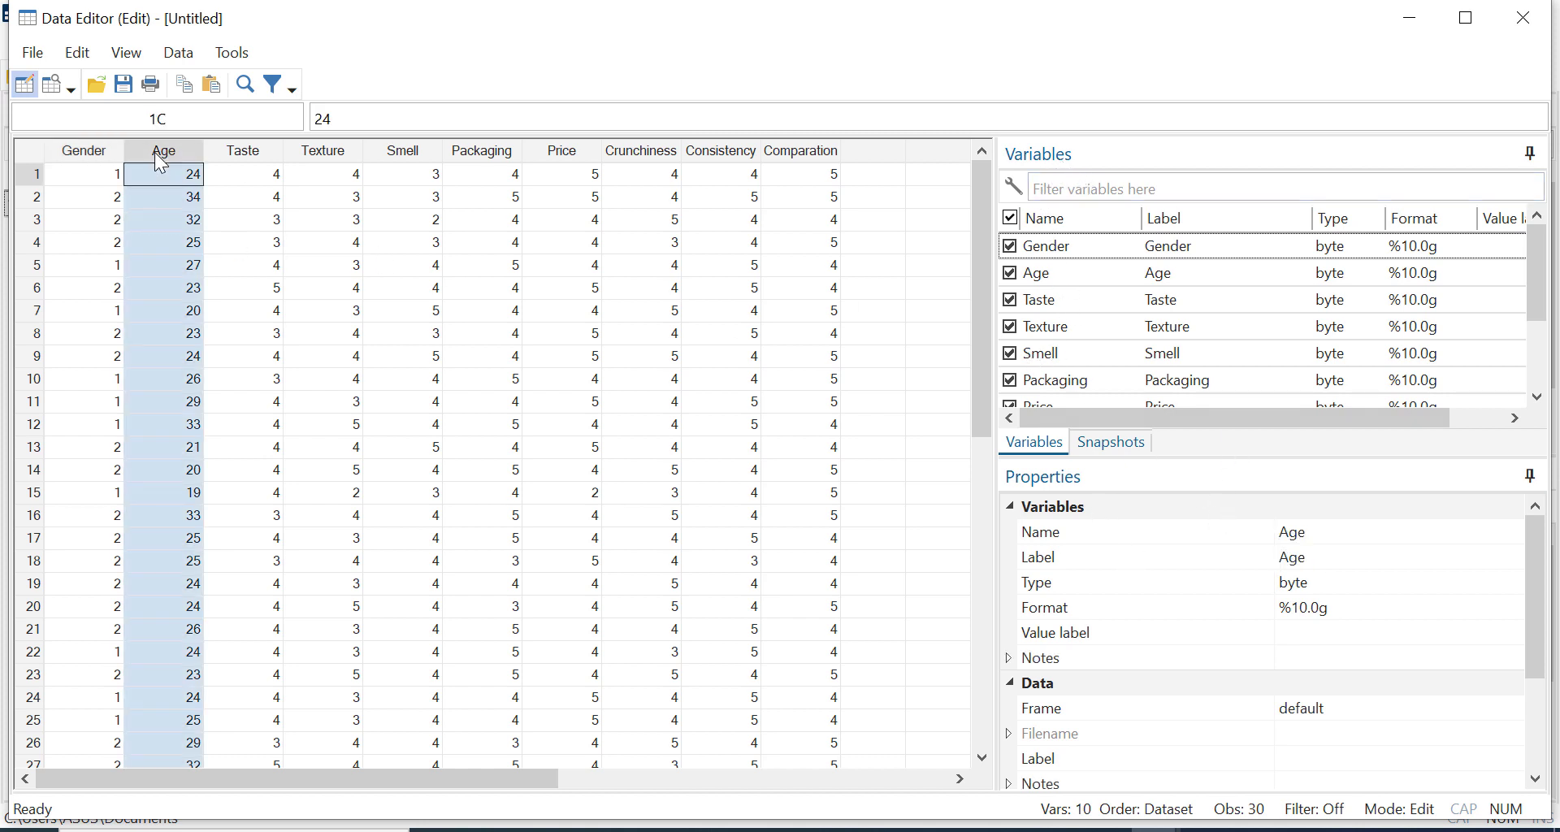
{"action": "left_click", "coordinate": [1323, 557]}
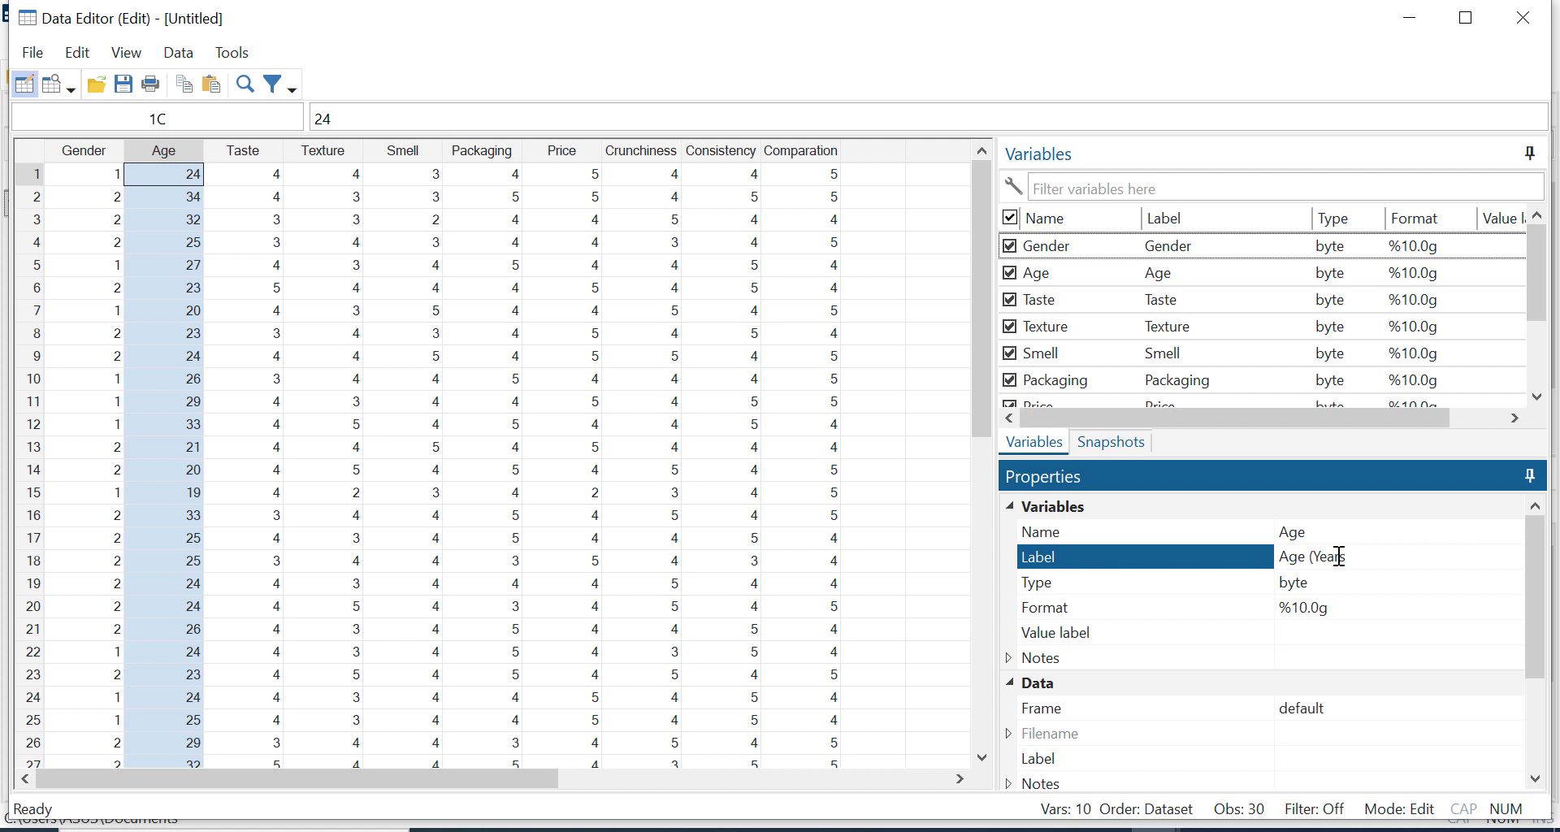
{"action": "left_click", "coordinate": [854, 419]}
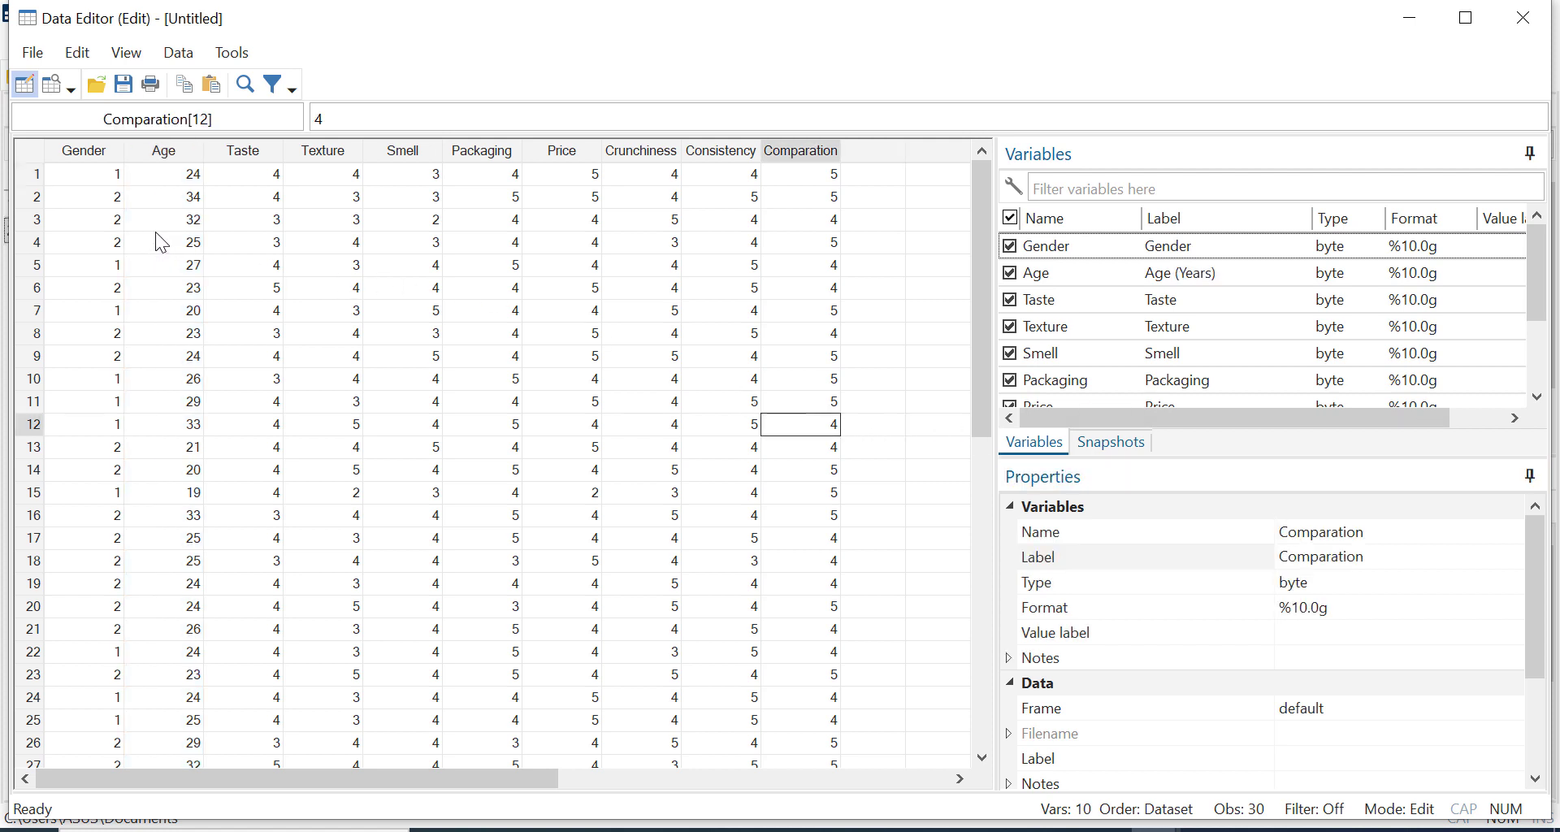
{"action": "scroll", "coordinate": [474, 390], "scroll_direction": "down", "scroll_amount": 3}
{"action": "scroll", "coordinate": [475, 393], "scroll_direction": "up", "scroll_amount": 3}
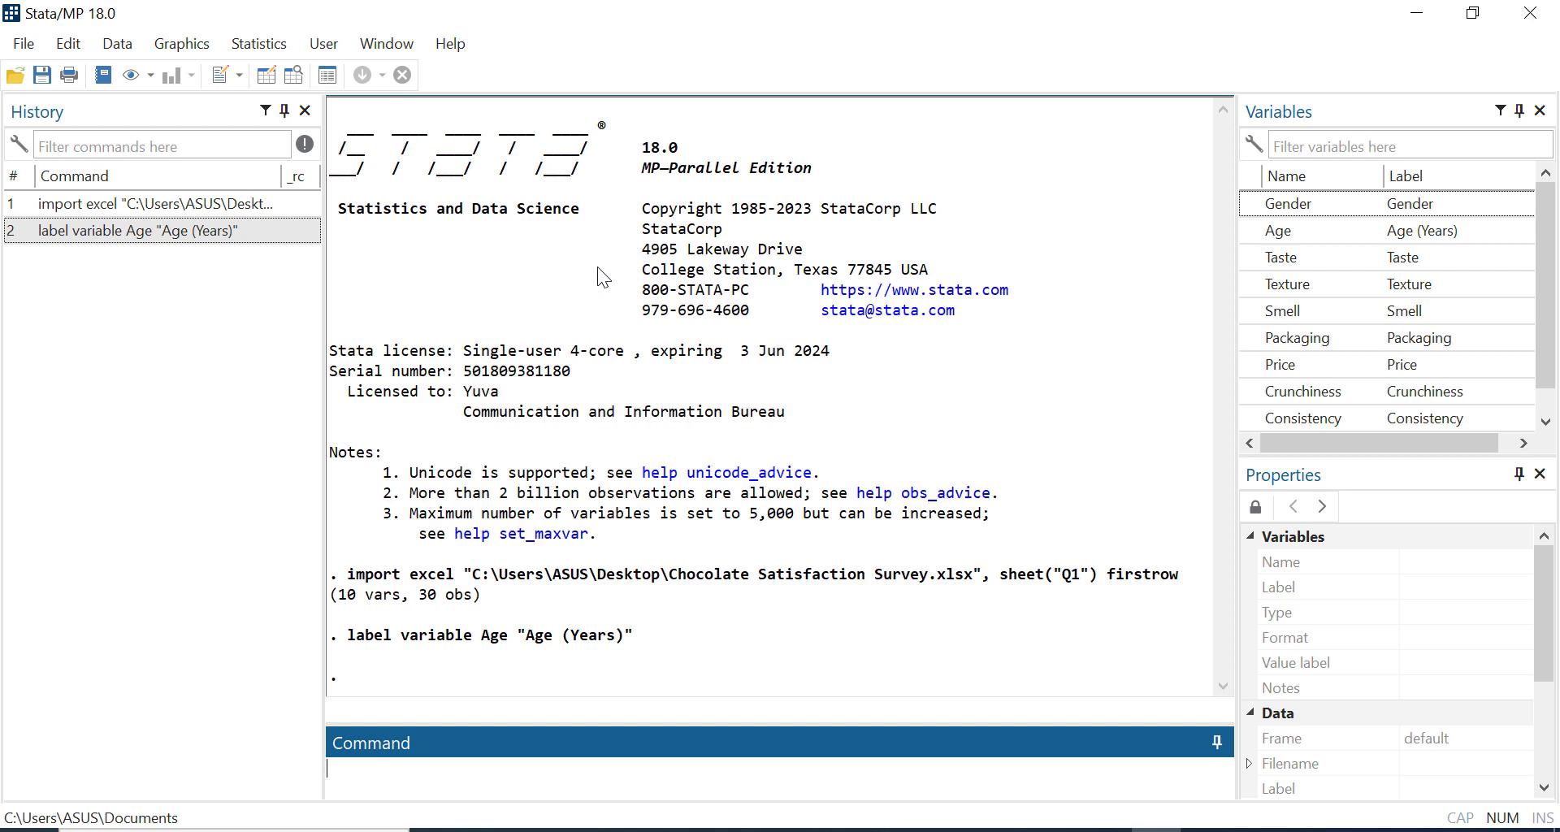
- Set up a Summary statistics command with the separator line every N variables set to 0
{"action": "left_click", "coordinate": [273, 47]}
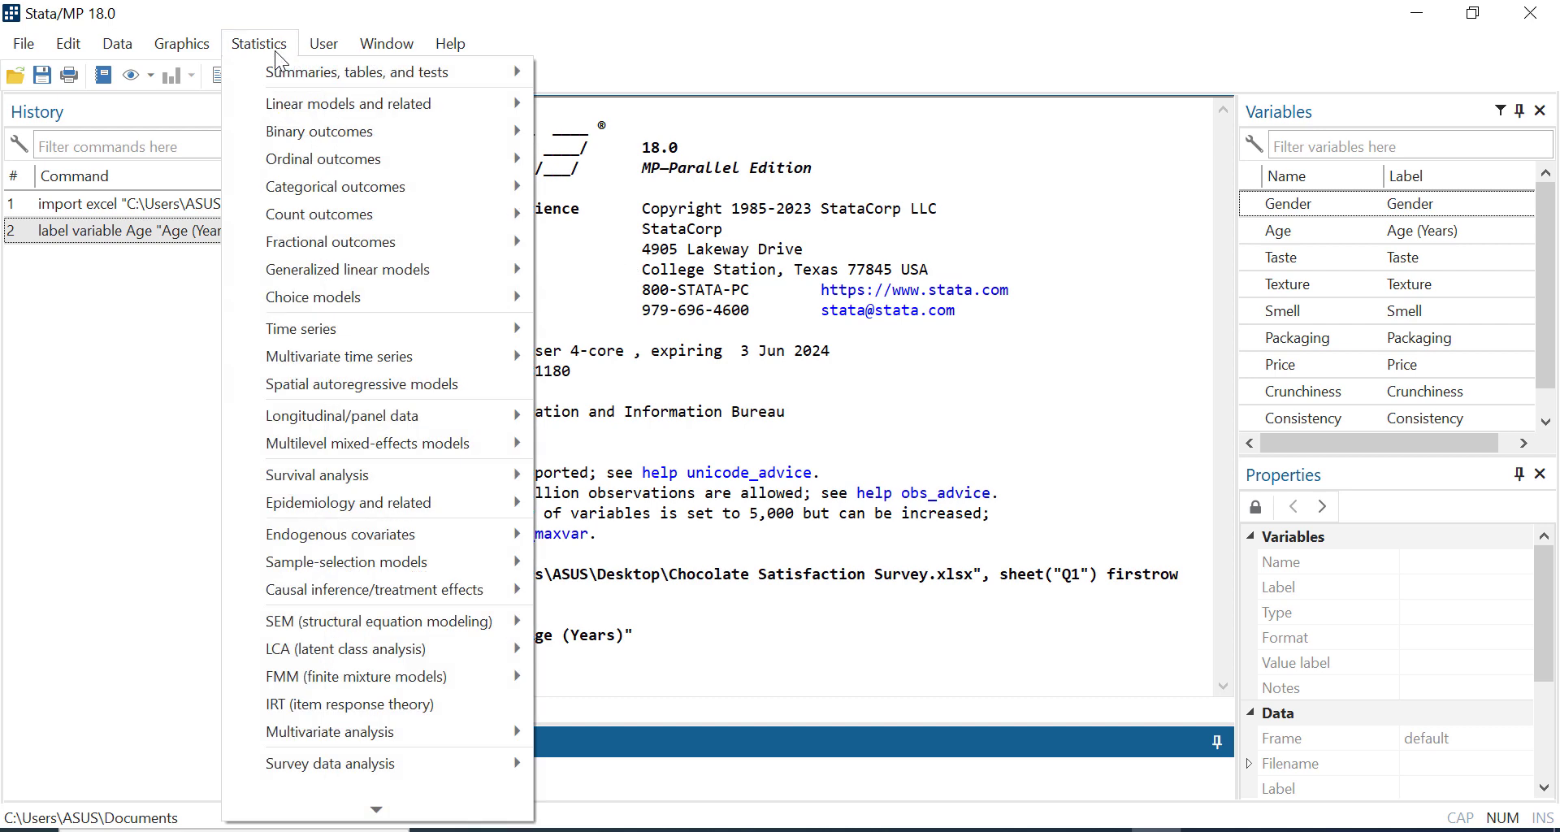
{"action": "mouse_move", "coordinate": [279, 78]}
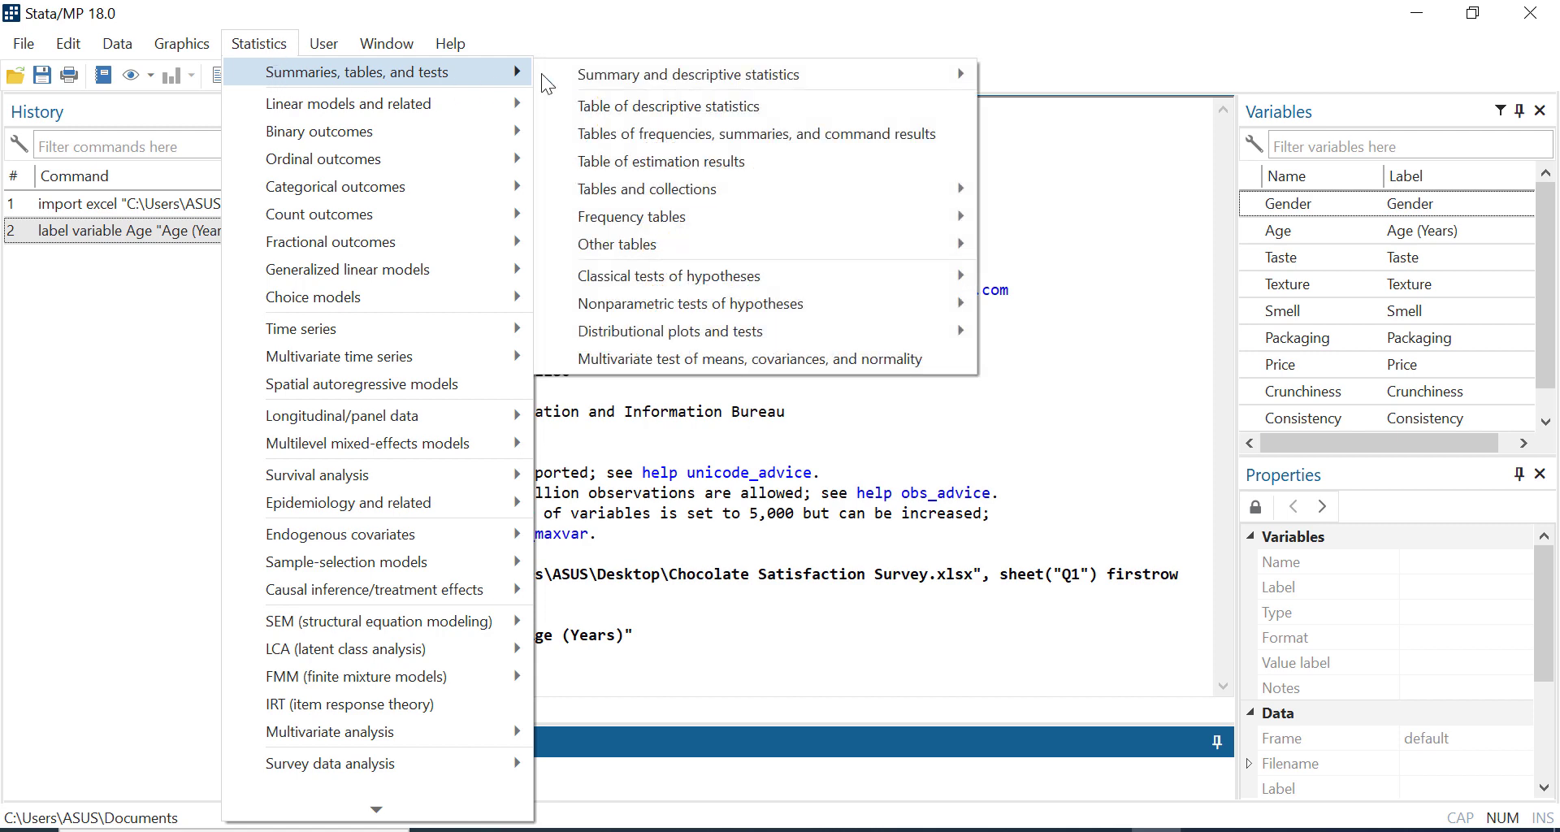
{"action": "mouse_move", "coordinate": [627, 85]}
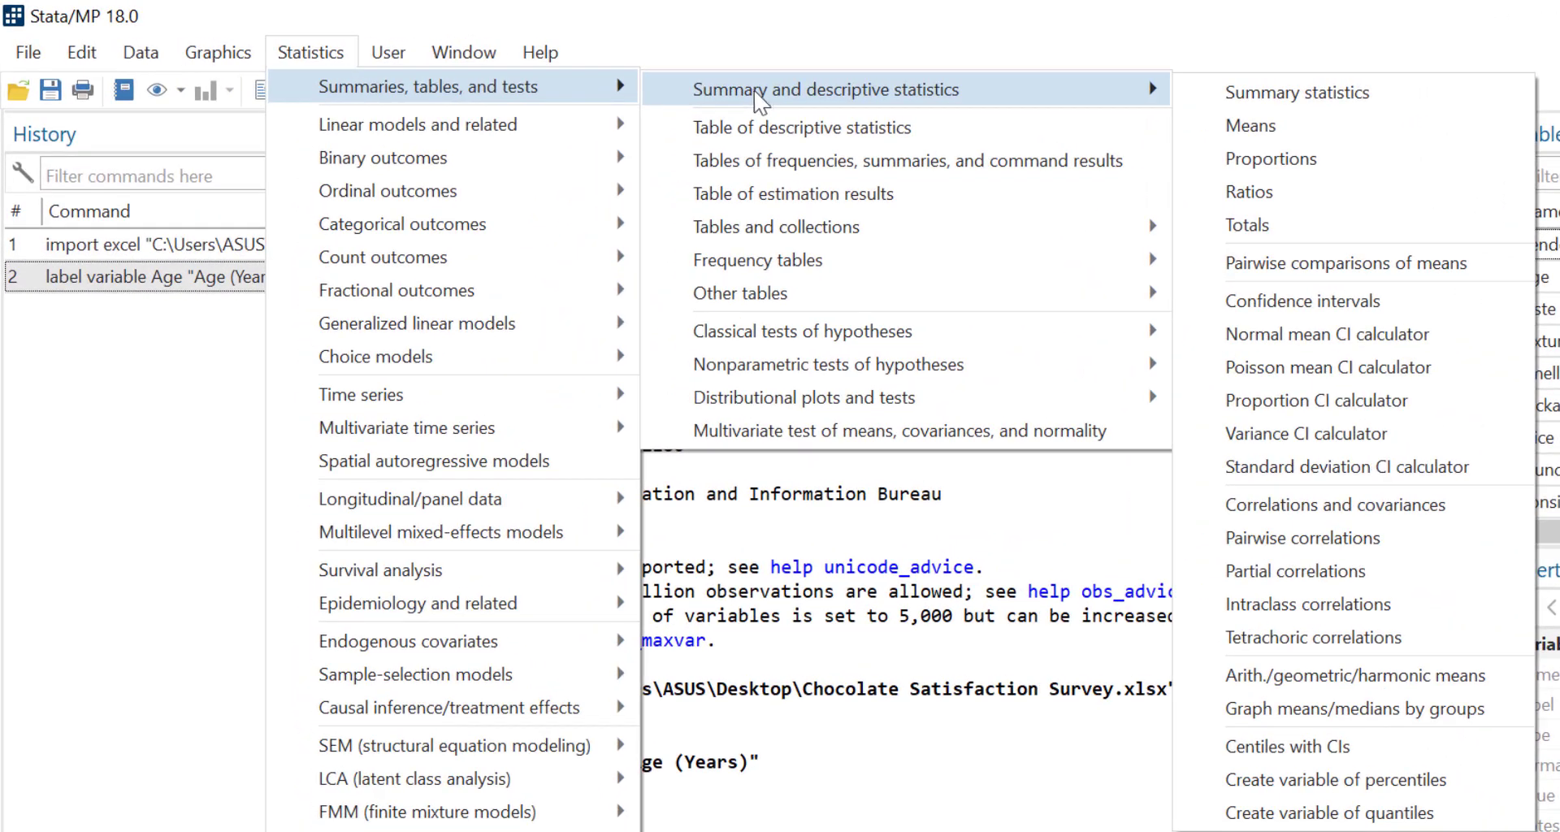
{"action": "left_click", "coordinate": [1218, 95]}
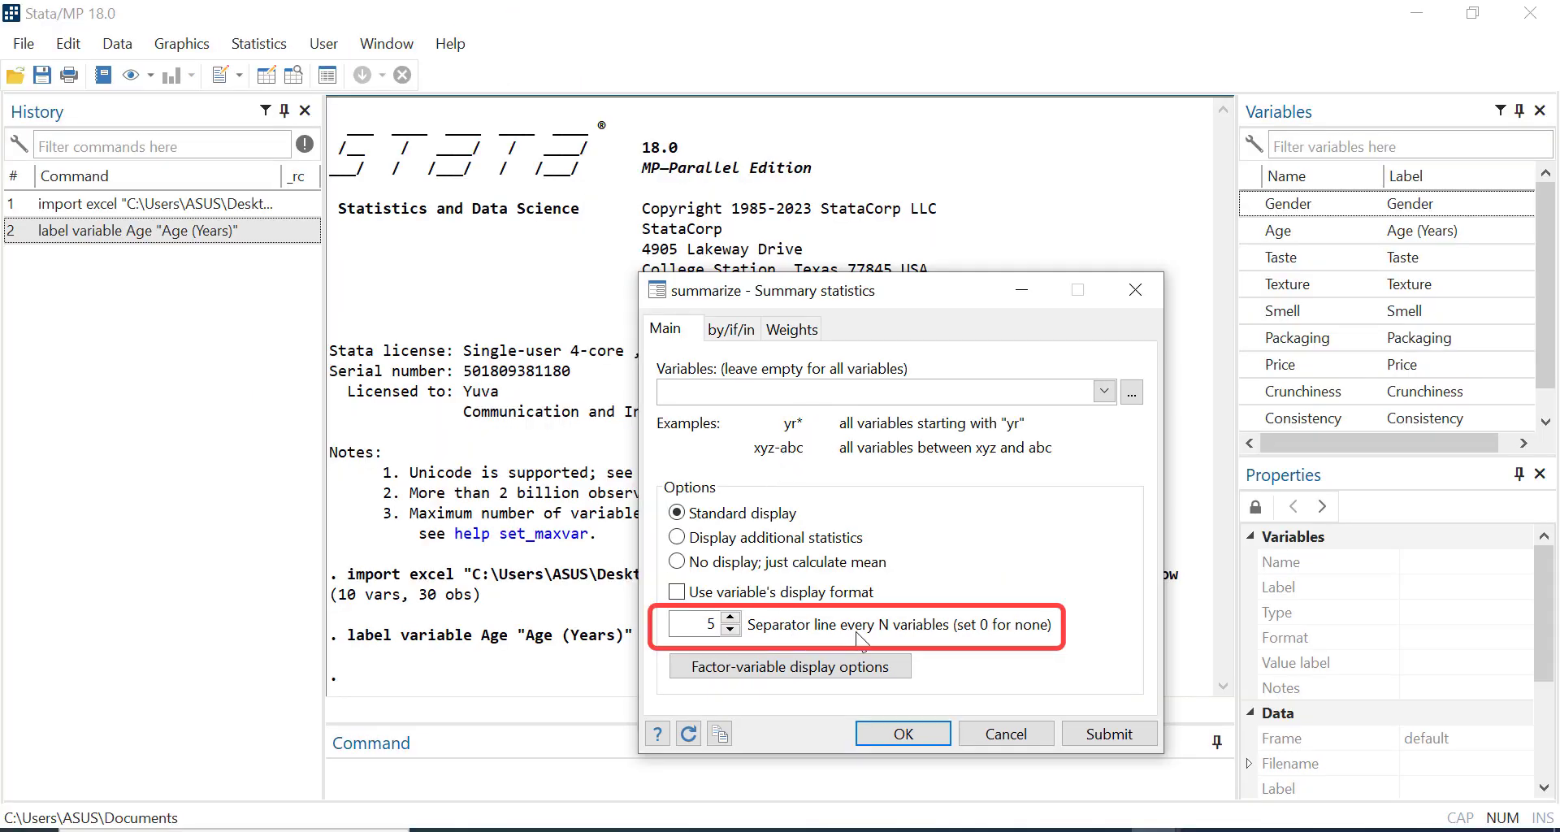
{"action": "left_click", "coordinate": [731, 630]}
{"action": "left_click", "coordinate": [731, 631]}
{"action": "left_click", "coordinate": [730, 631]}
{"action": "left_click", "coordinate": [731, 631]}
{"action": "left_click", "coordinate": [730, 631]}
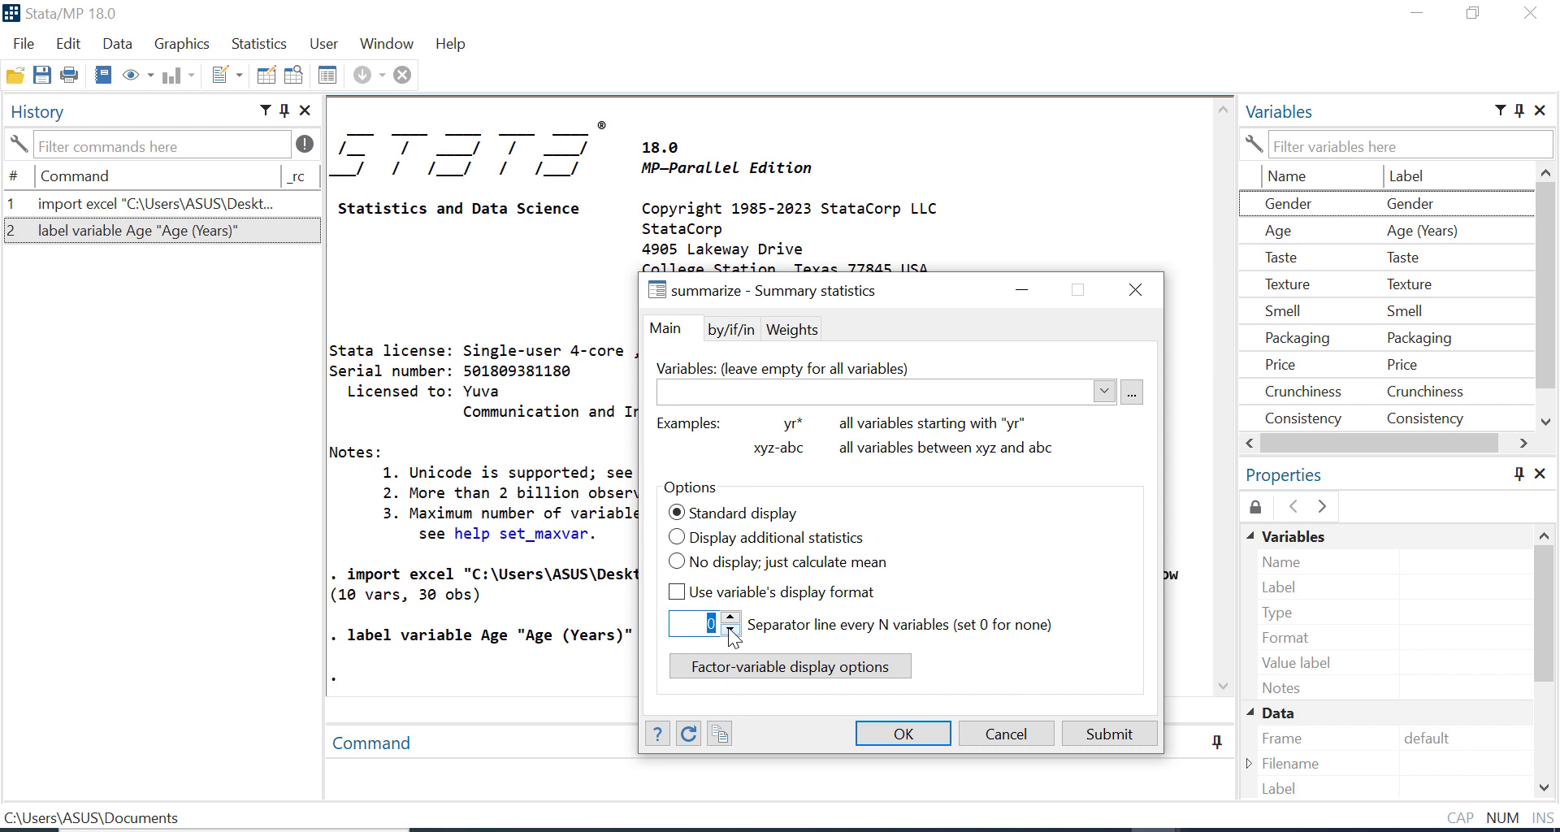
- Check the grouping and weight options, then generate standard-display summary statistics for all variables without groups or weights
{"action": "left_click", "coordinate": [731, 330]}
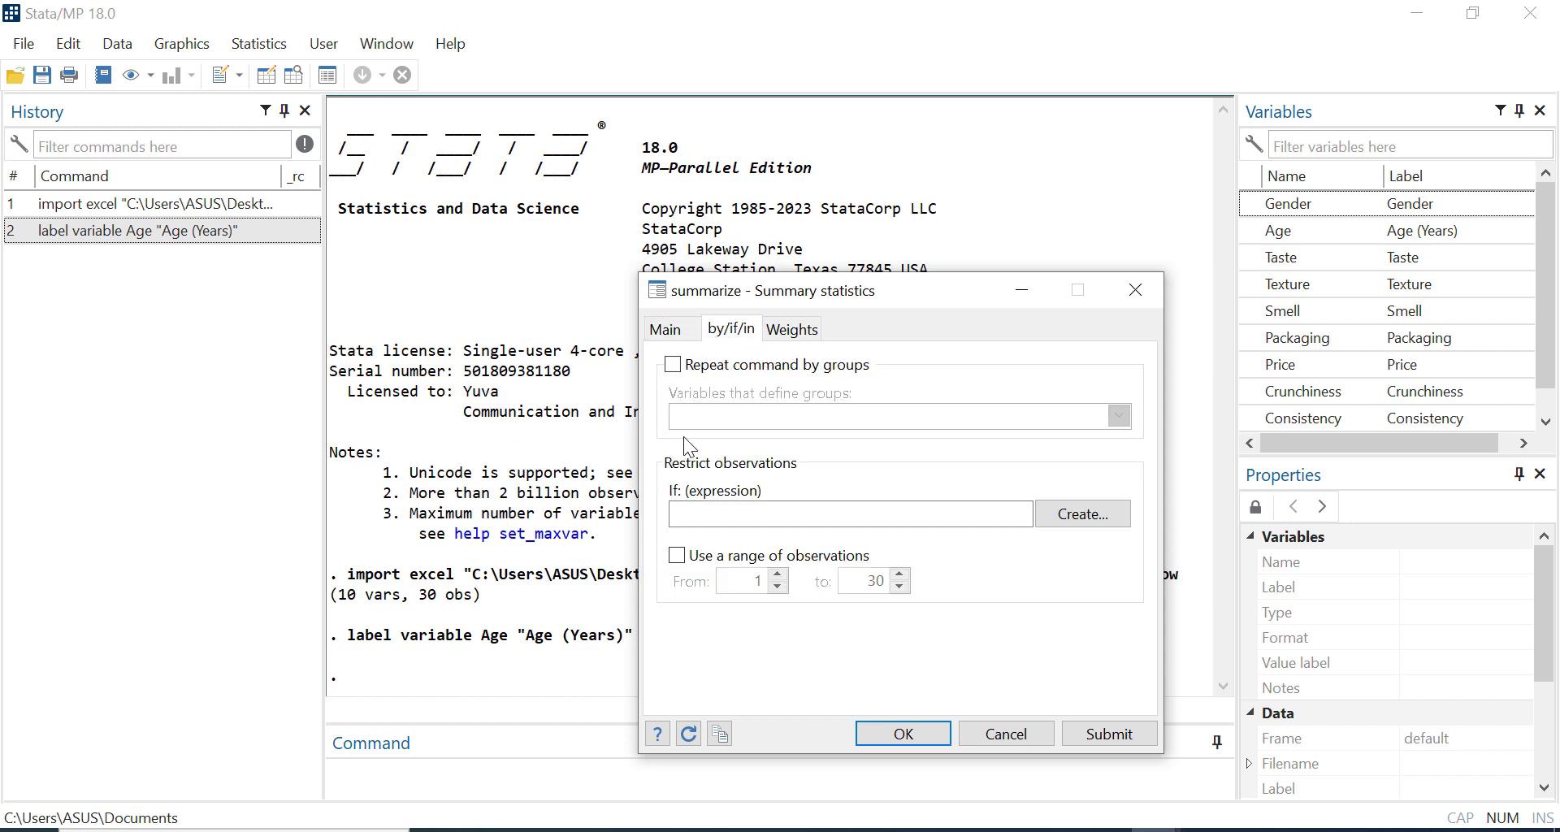
{"action": "left_click", "coordinate": [784, 334]}
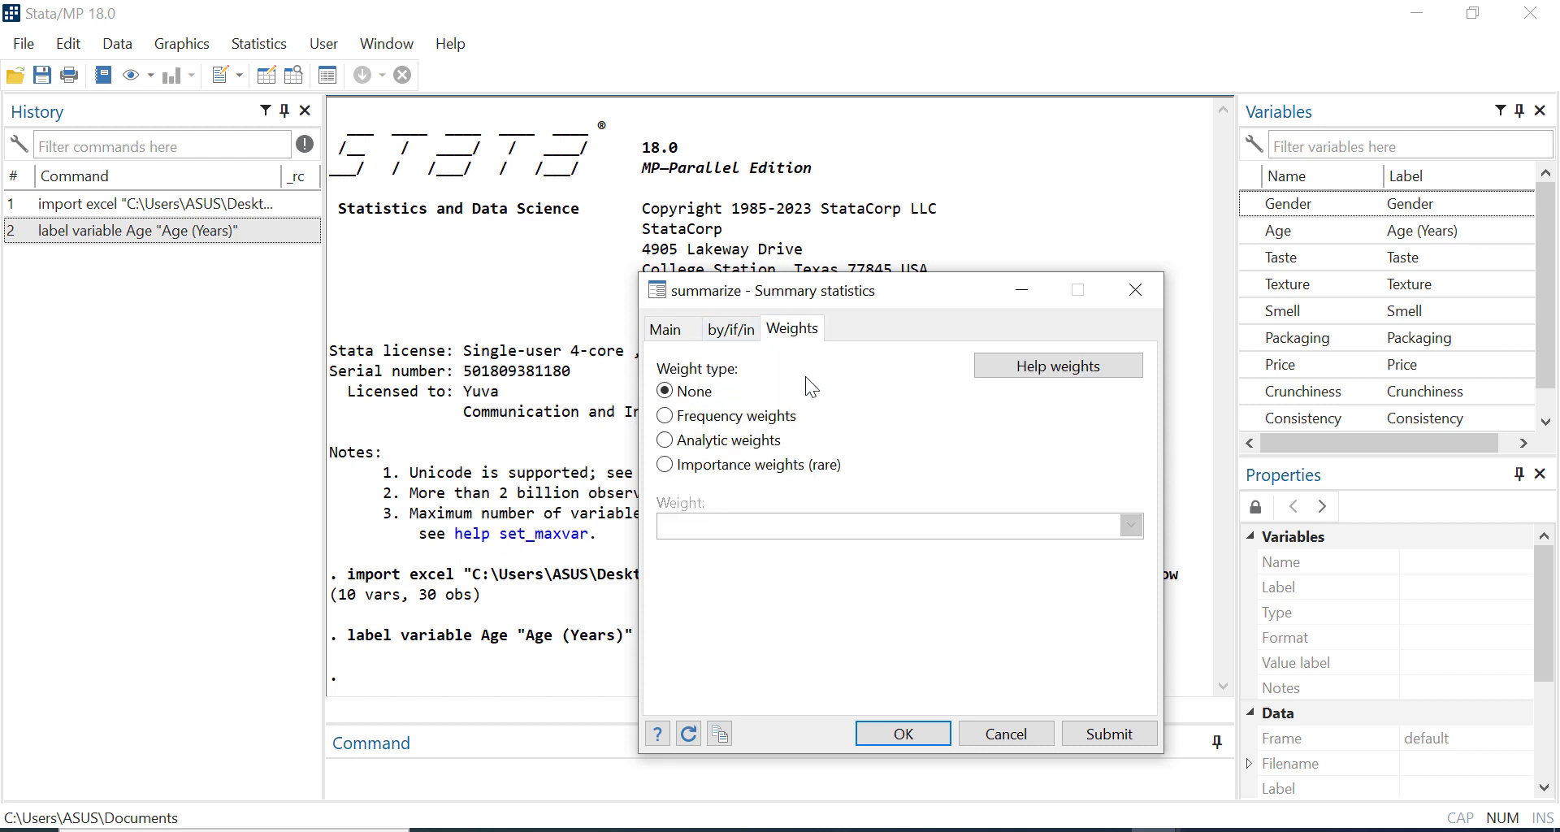
{"action": "left_click", "coordinate": [672, 333]}
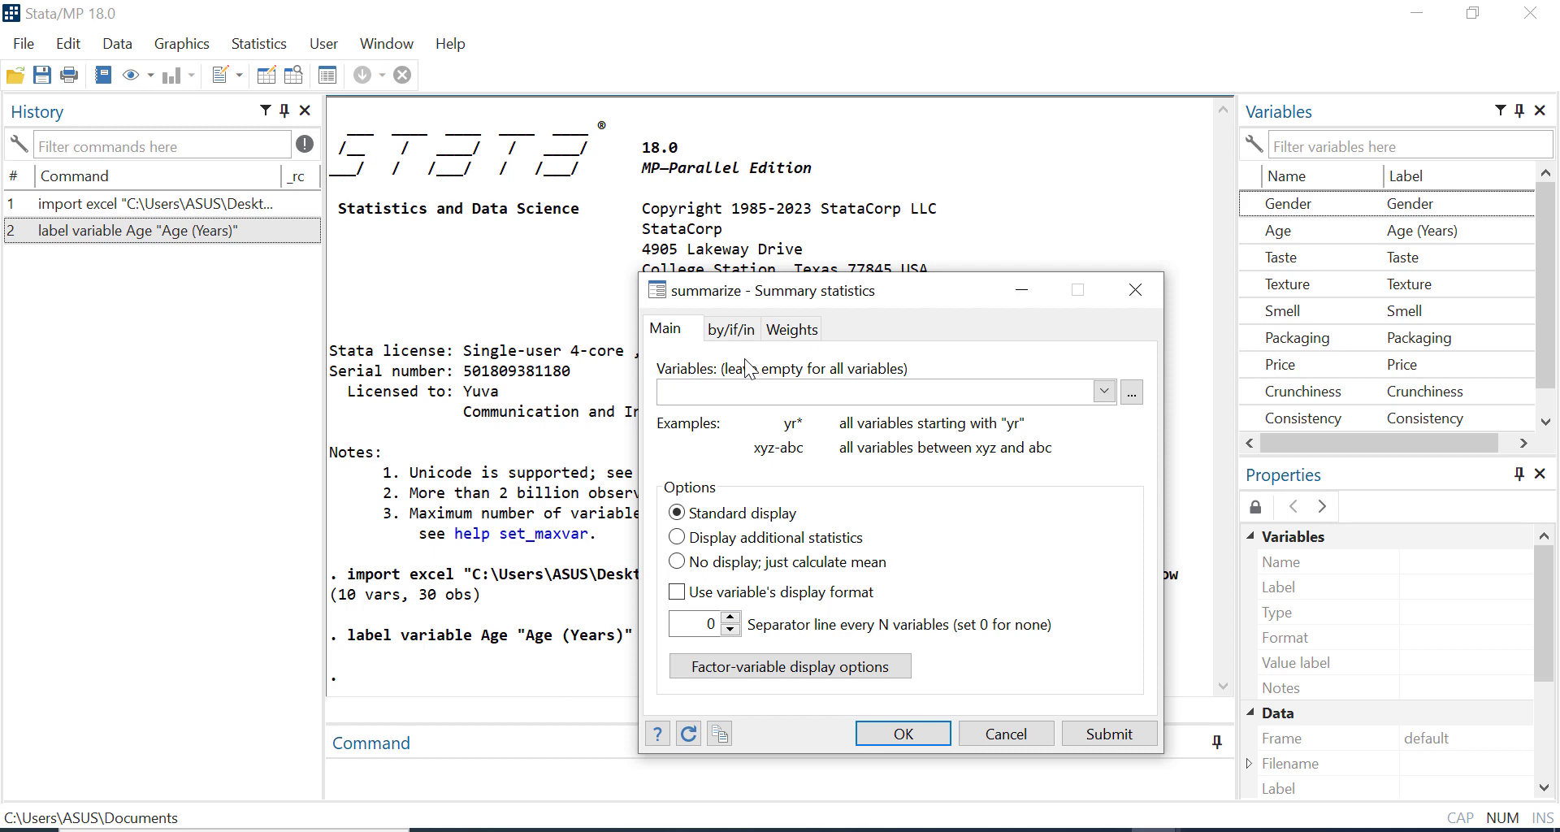
{"action": "left_click", "coordinate": [861, 736]}
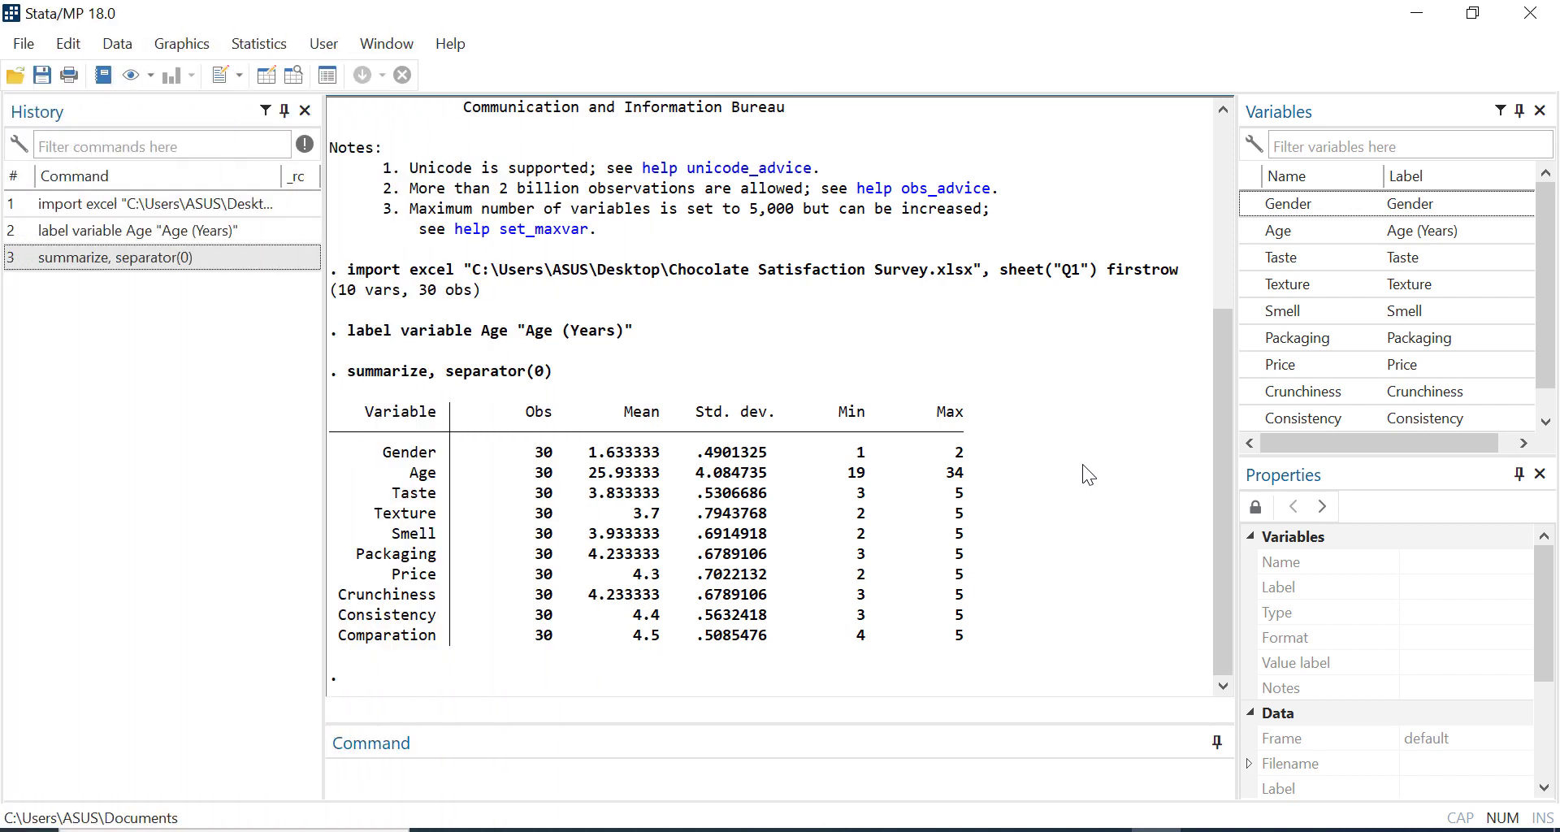
- Save the dataset to the Desktop as a Stata data file named "Chocolate Data"
{"action": "left_click", "coordinate": [23, 46]}
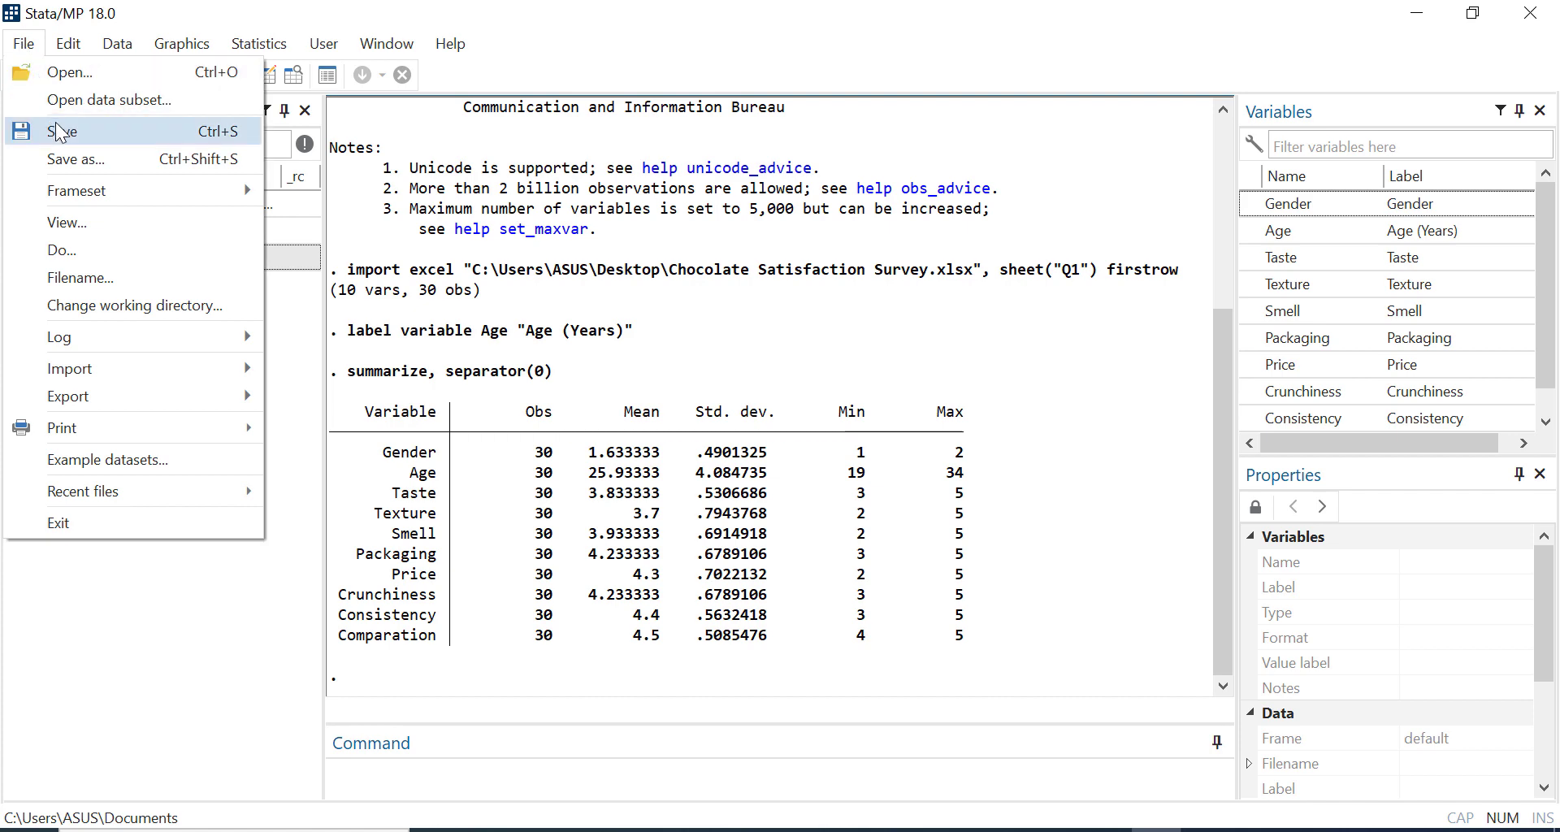
{"action": "left_click", "coordinate": [75, 155]}
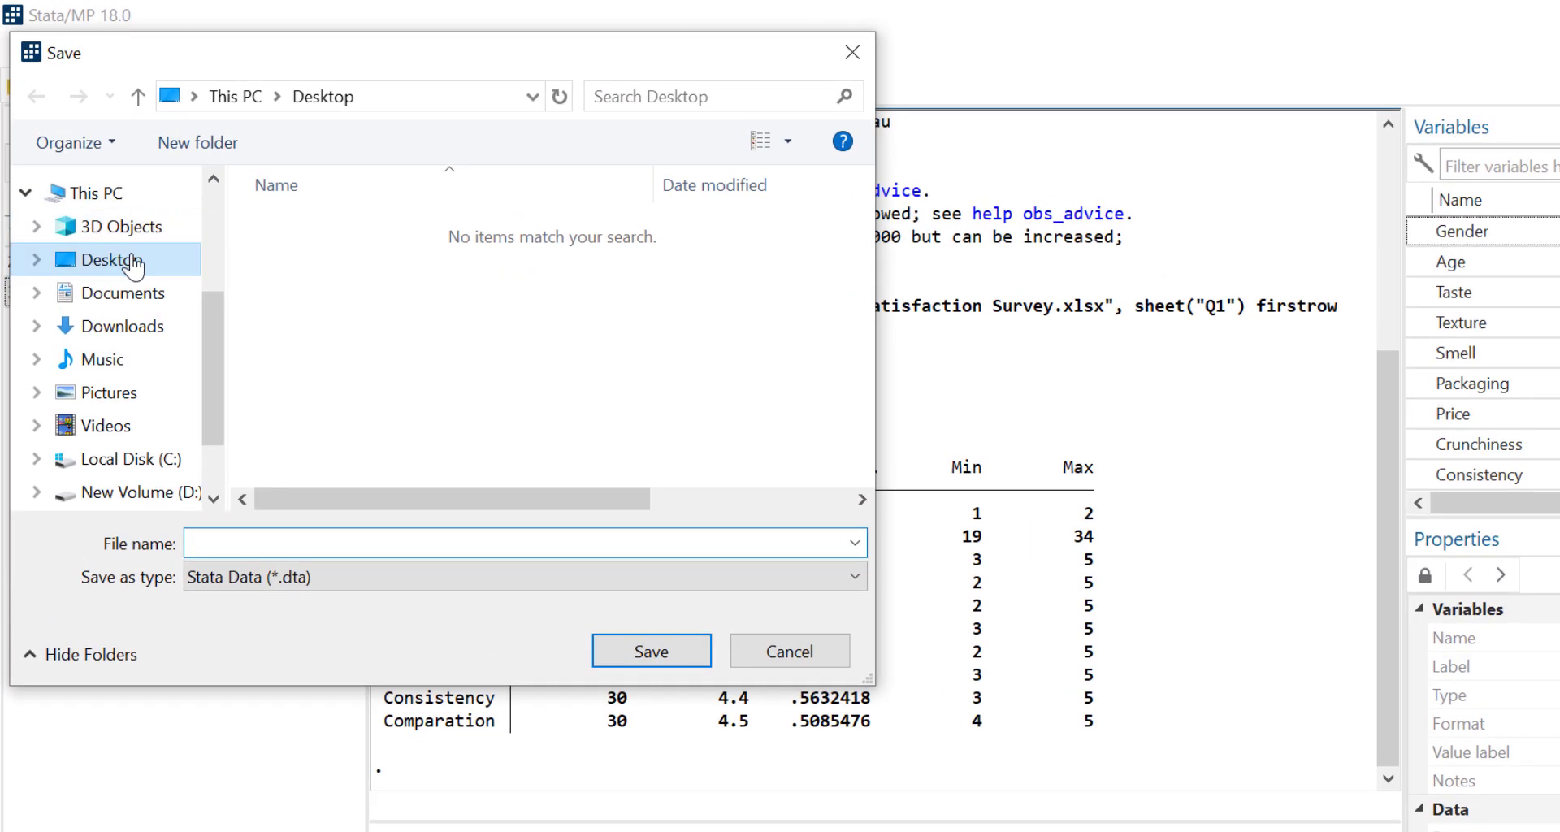
{"action": "left_click", "coordinate": [275, 543]}
{"action": "type", "text": "Choc"}
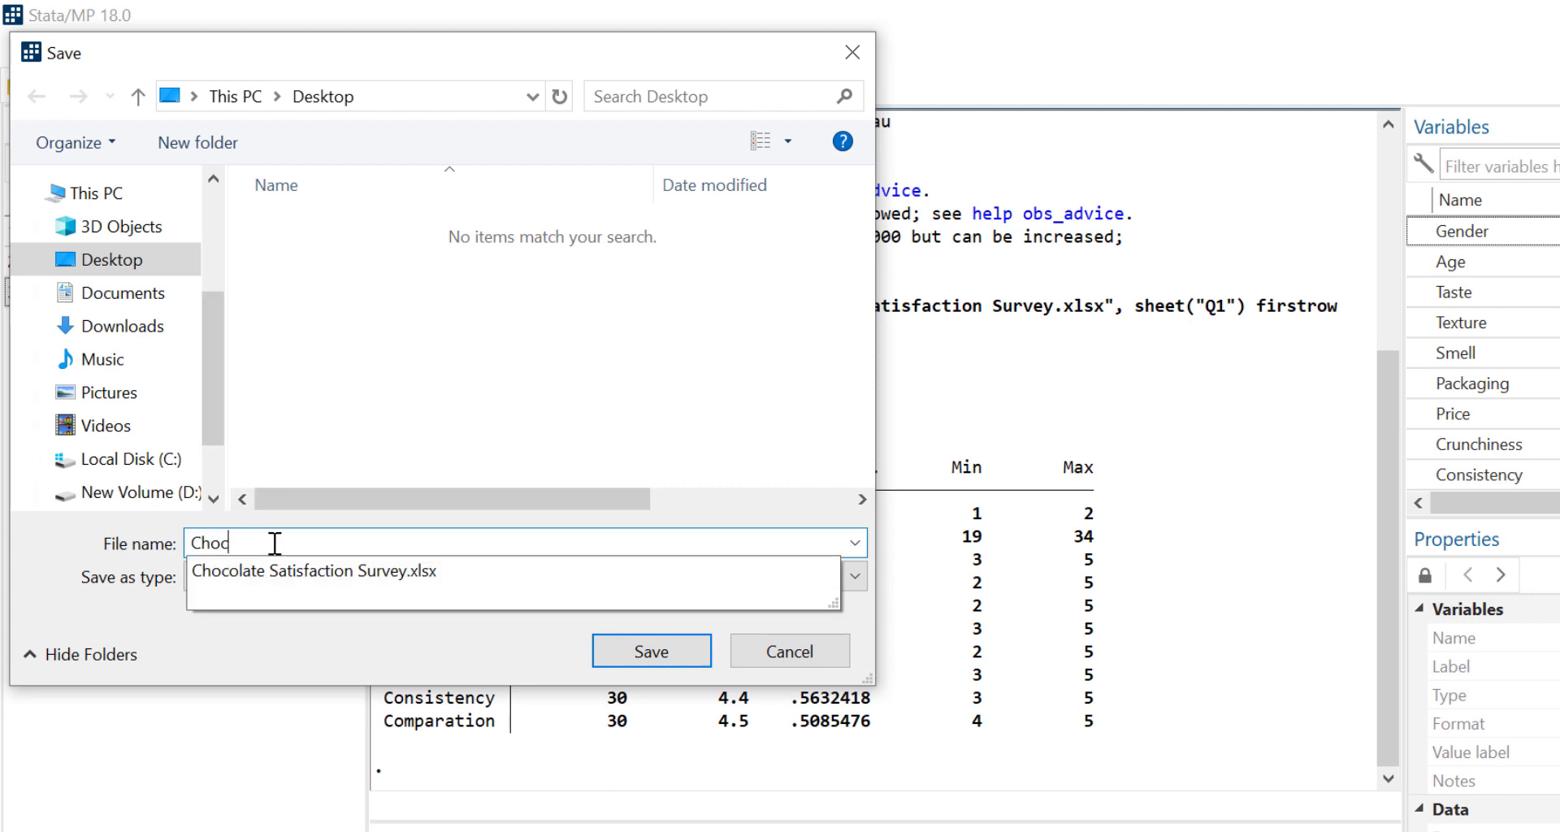
{"action": "type", "text": "olate Data"}
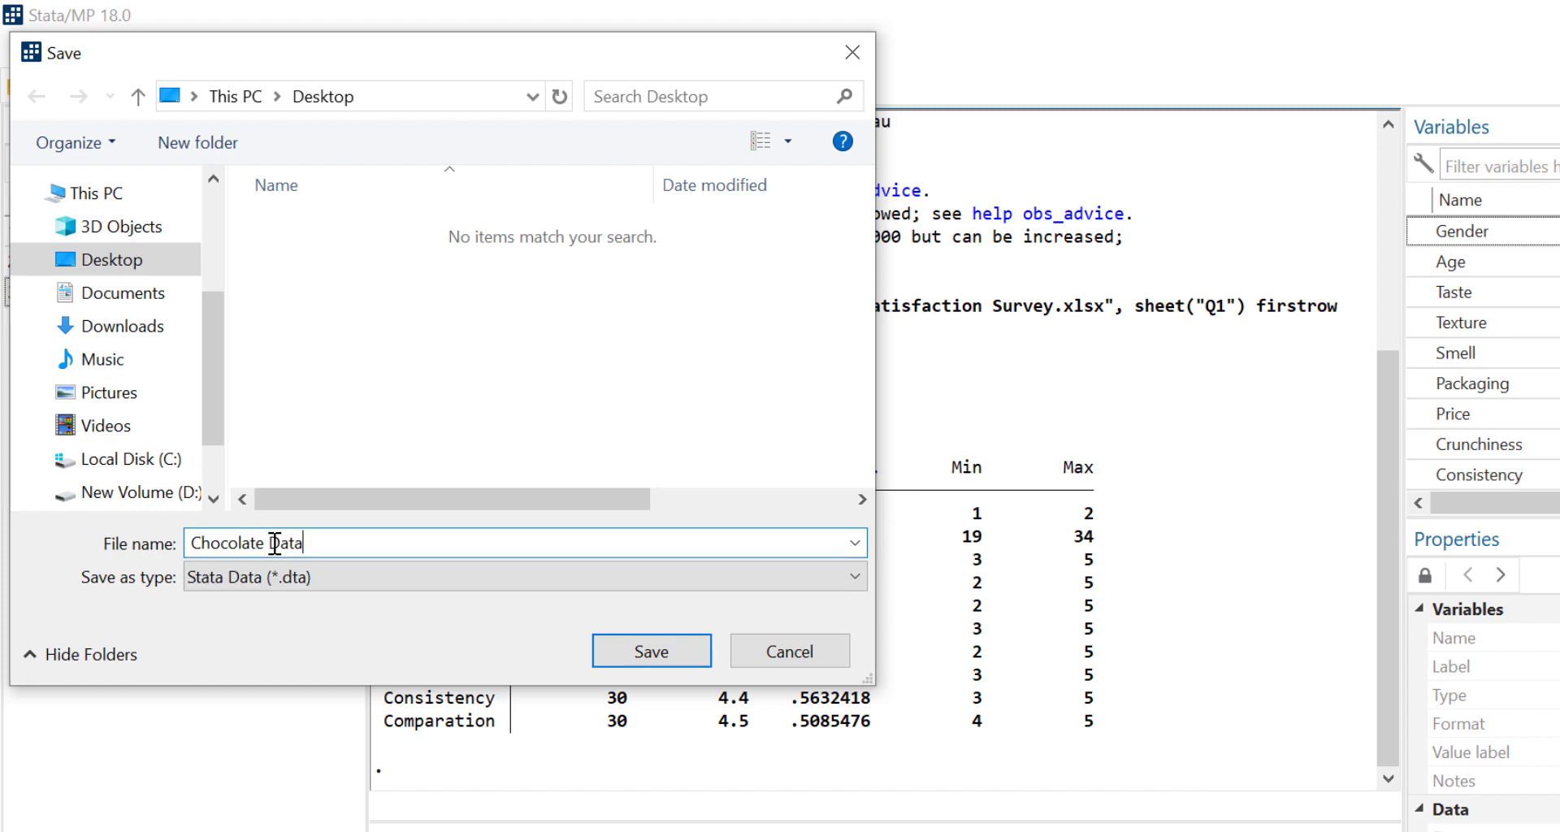
{"action": "left_click", "coordinate": [642, 656]}
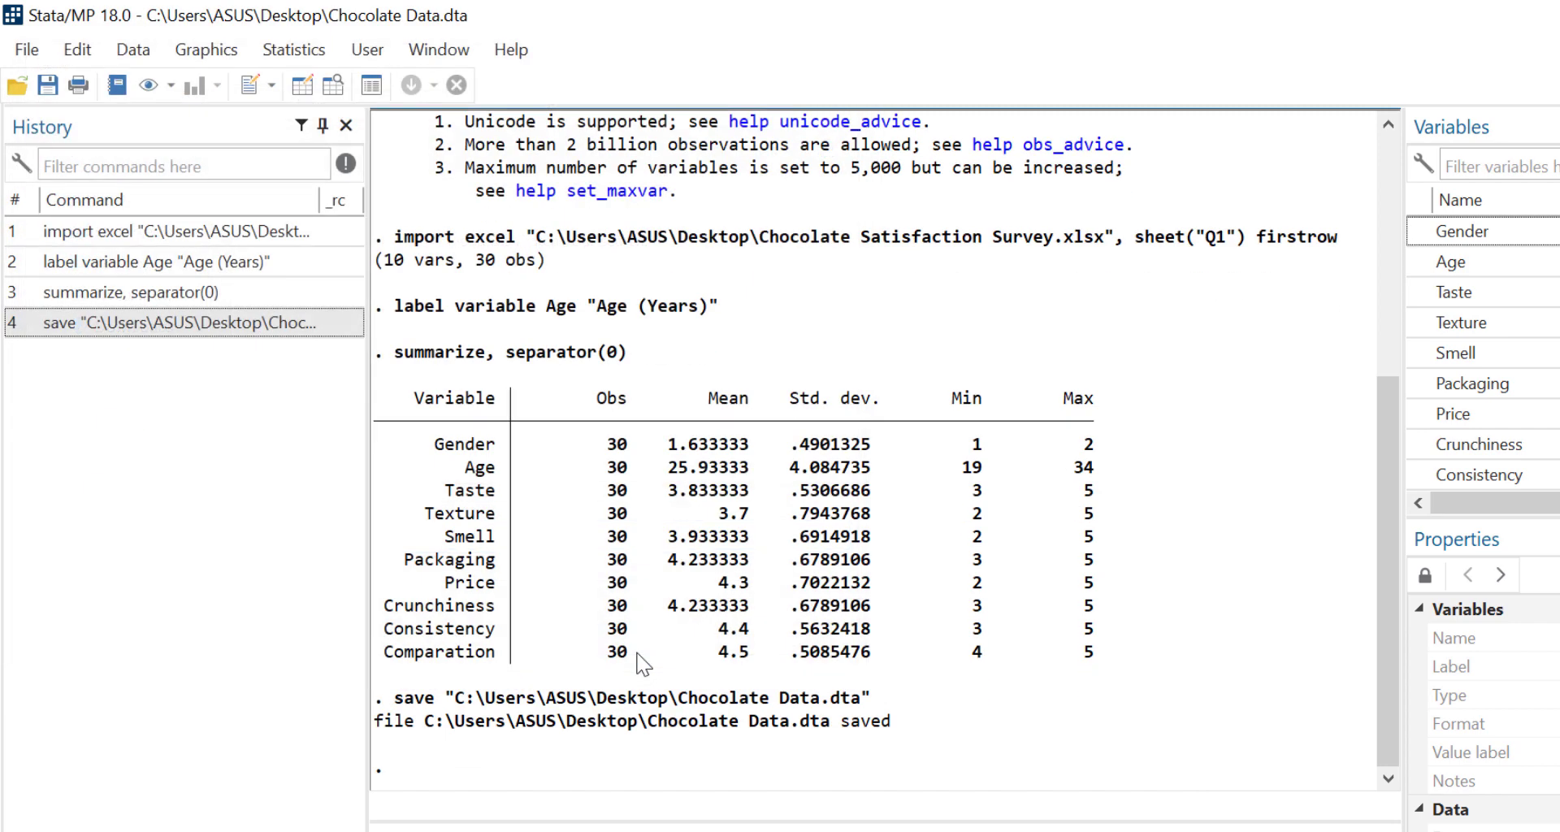